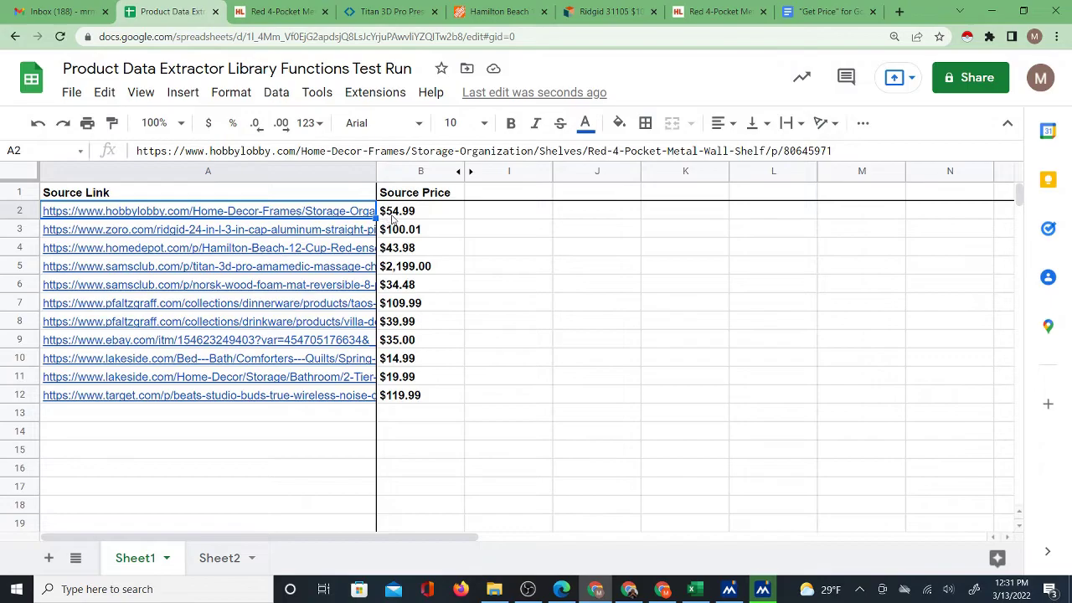
Examine the getprice formula in B2 and compare its price with the Hobby Lobby product page
{"action": "left_click", "coordinate": [393, 216]}
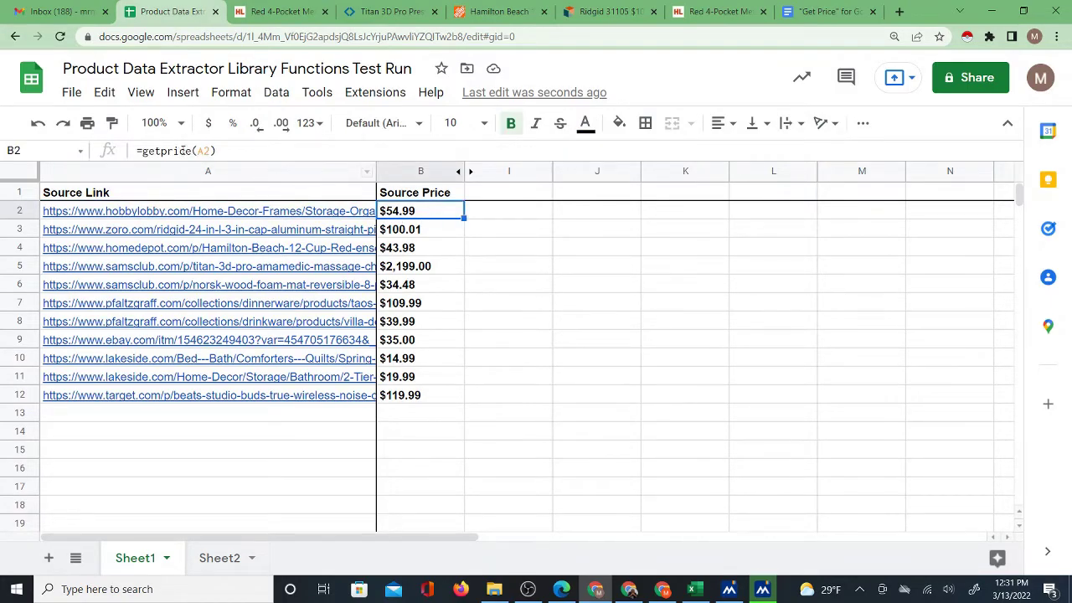
{"action": "triple_click", "coordinate": [140, 150]}
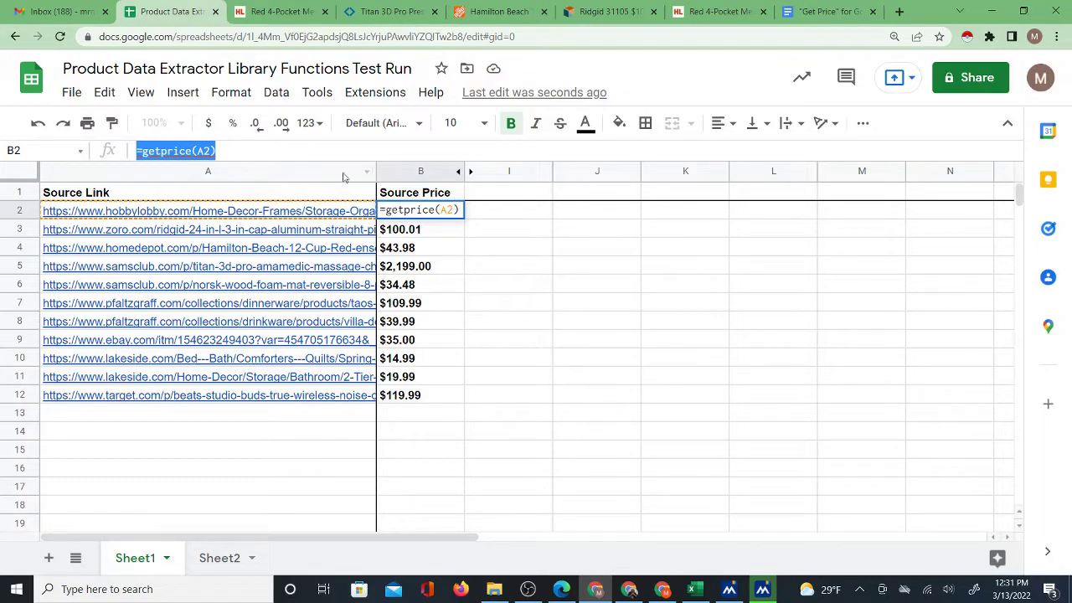
{"action": "left_click", "coordinate": [276, 12]}
{"action": "mouse_move", "coordinate": [334, 167]}
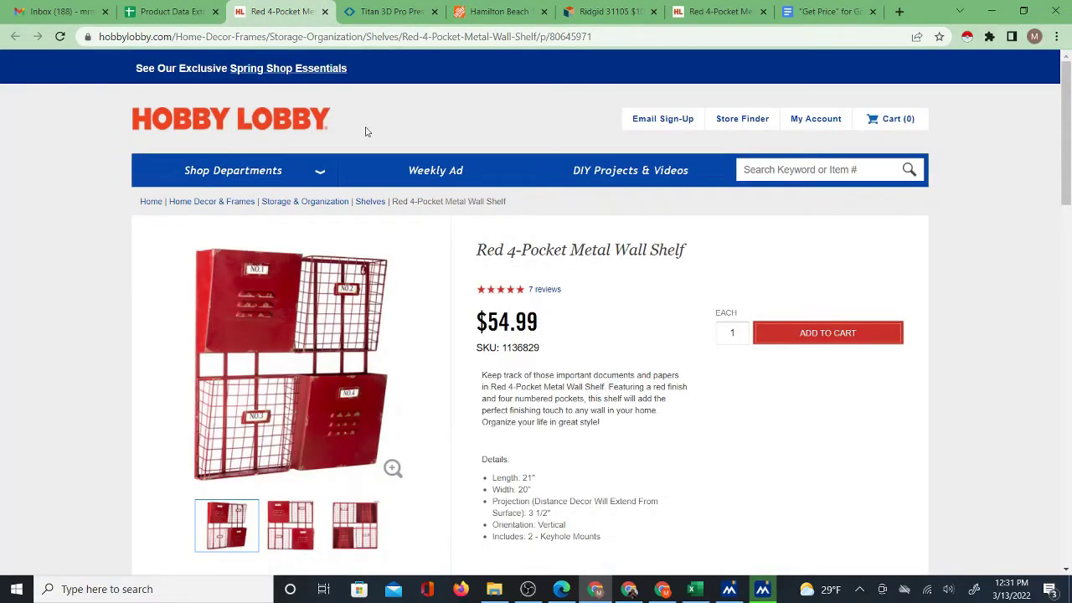
{"action": "left_click", "coordinate": [161, 12]}
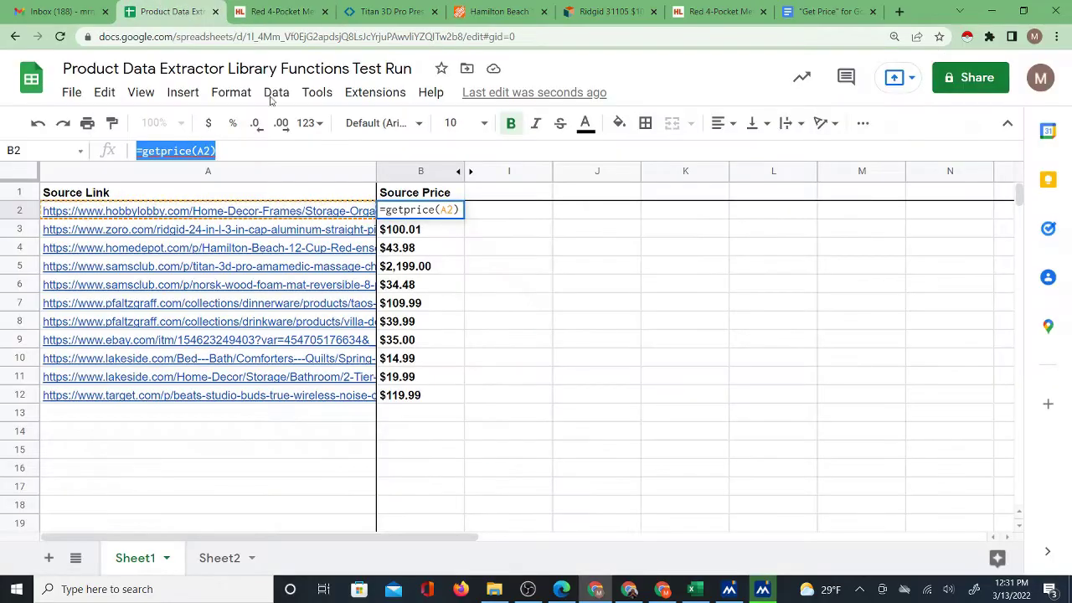
{"action": "key", "text": "Escape"}
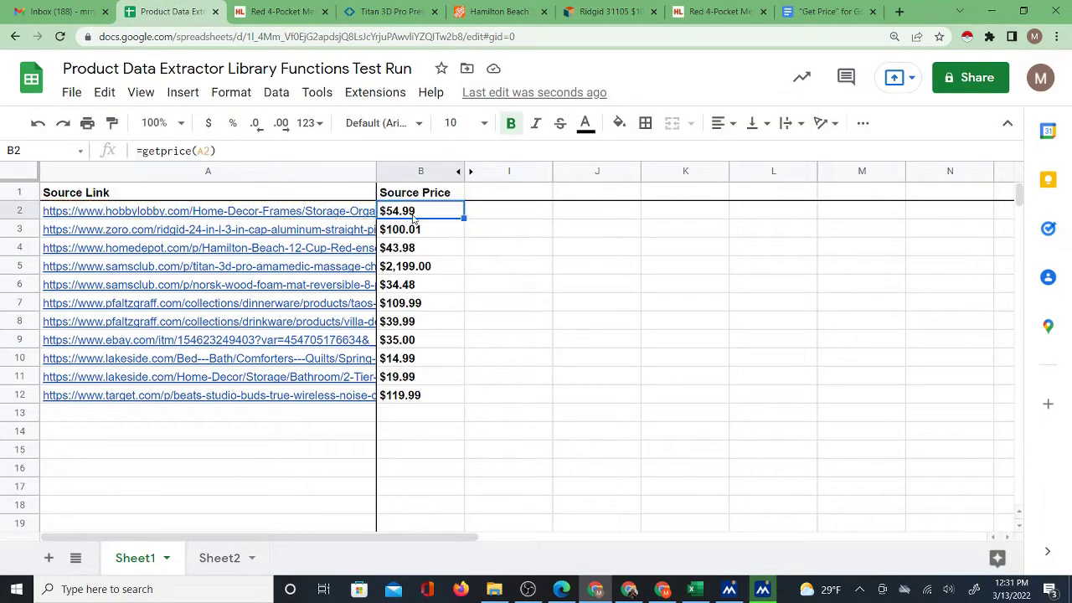
Clear the source prices in B2:B13 and enter the formula =getprice(A2) in cell B2
{"action": "left_click_drag", "start_coordinate": [414, 213], "coordinate": [425, 417]}
{"action": "key", "text": "Delete"}
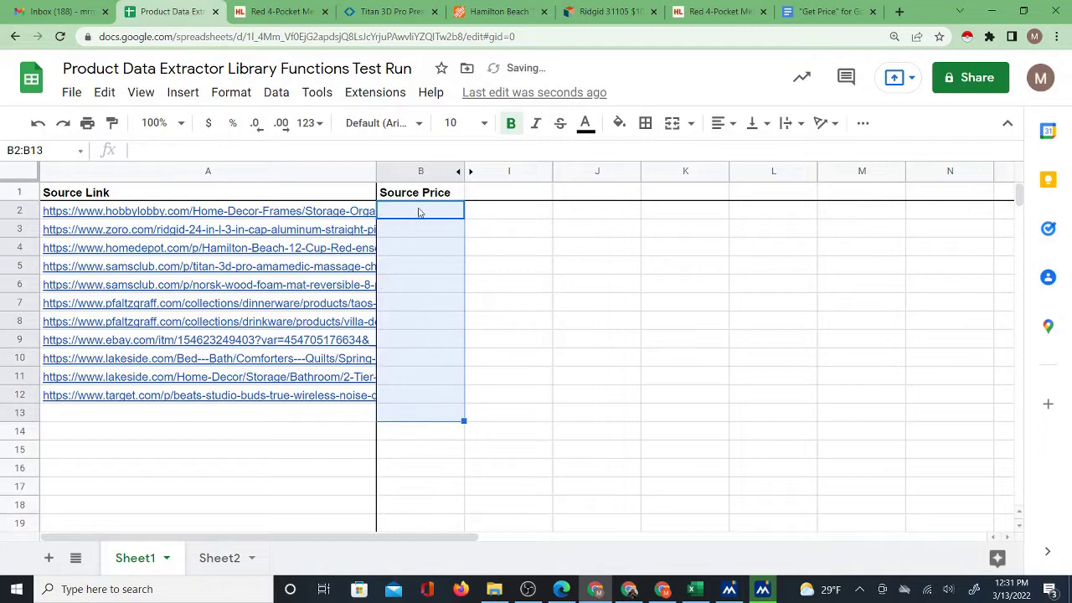
{"action": "left_click", "coordinate": [419, 213]}
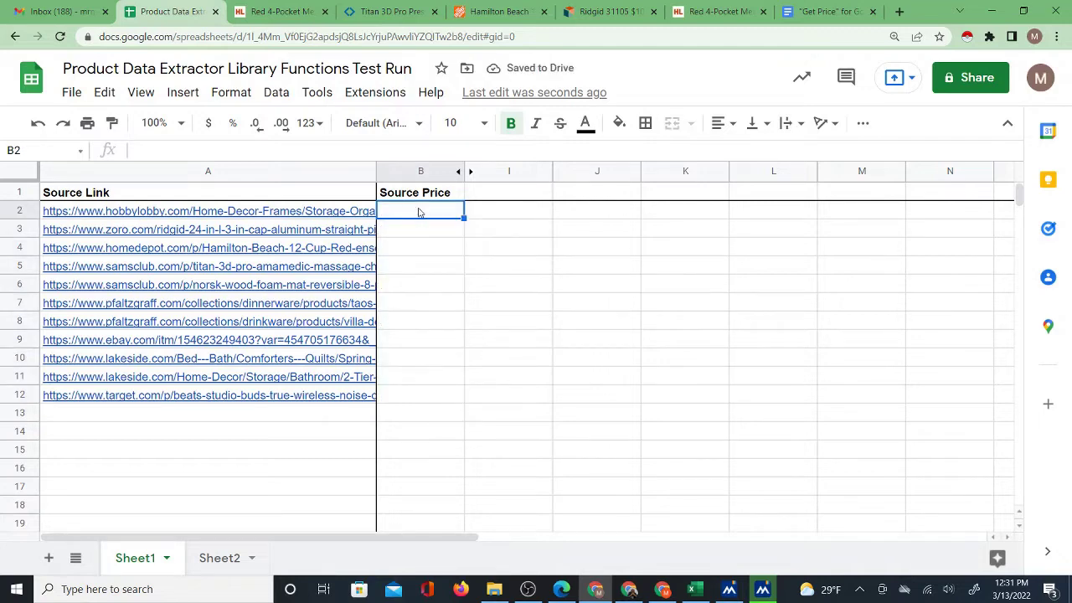
{"action": "key", "text": "ctrl+plus"}
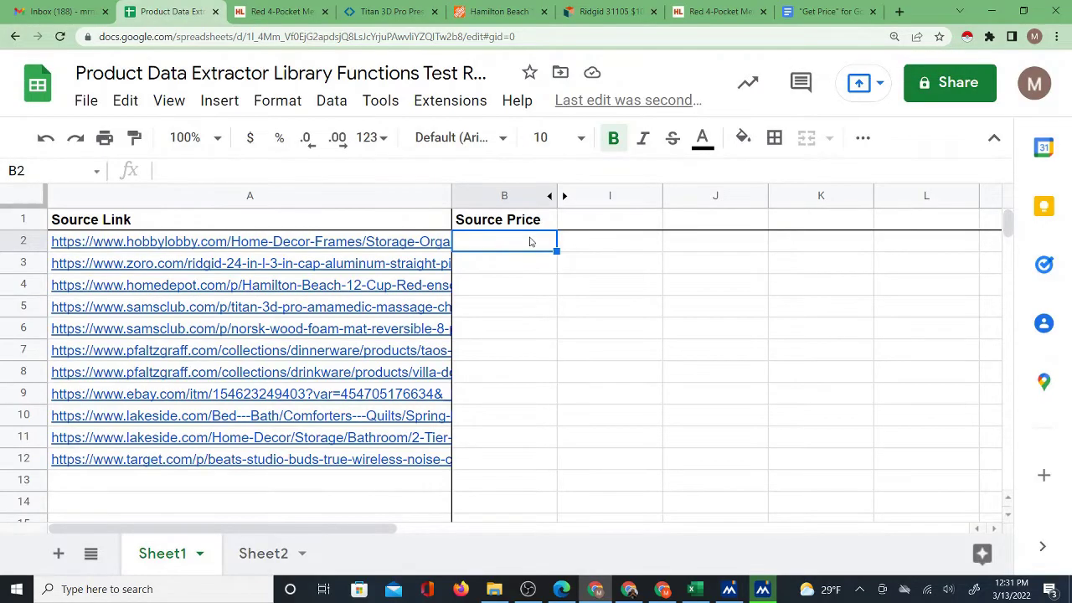
{"action": "type", "text": "=getpr"}
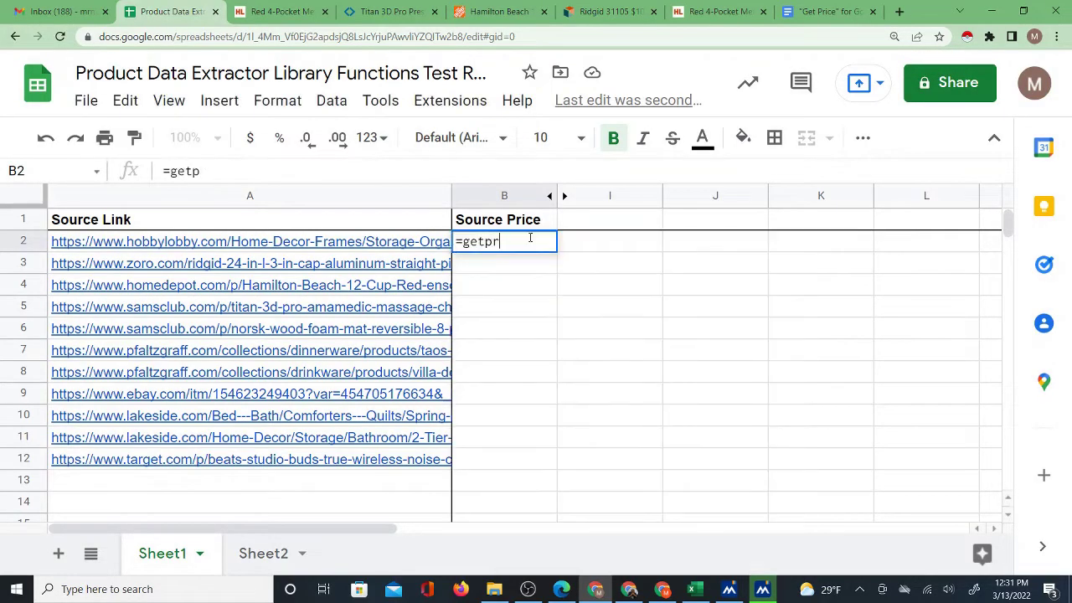
{"action": "type", "text": "ice("}
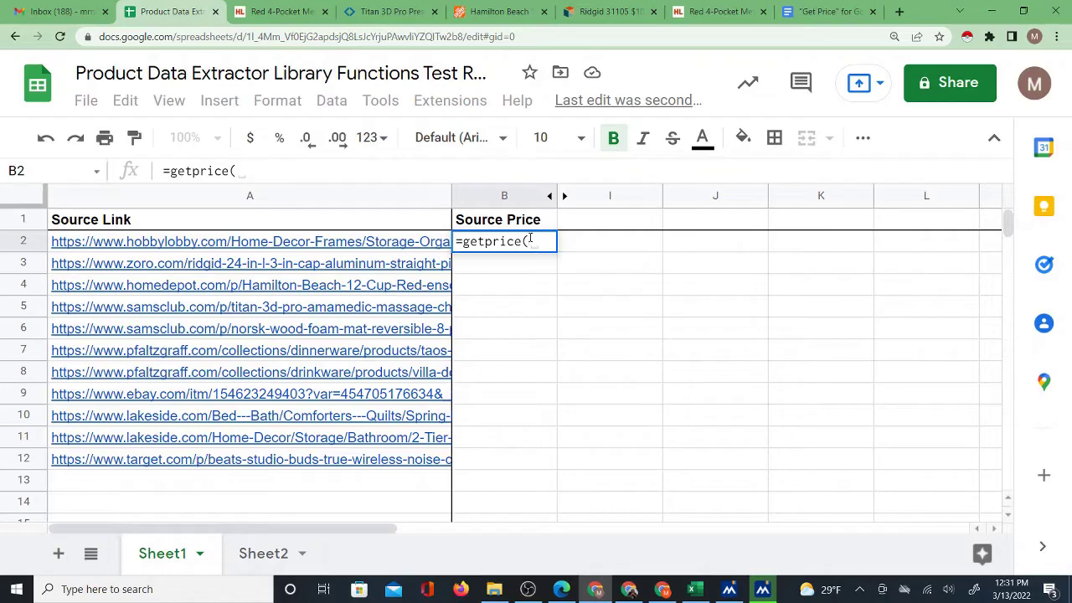
{"action": "left_click", "coordinate": [381, 241]}
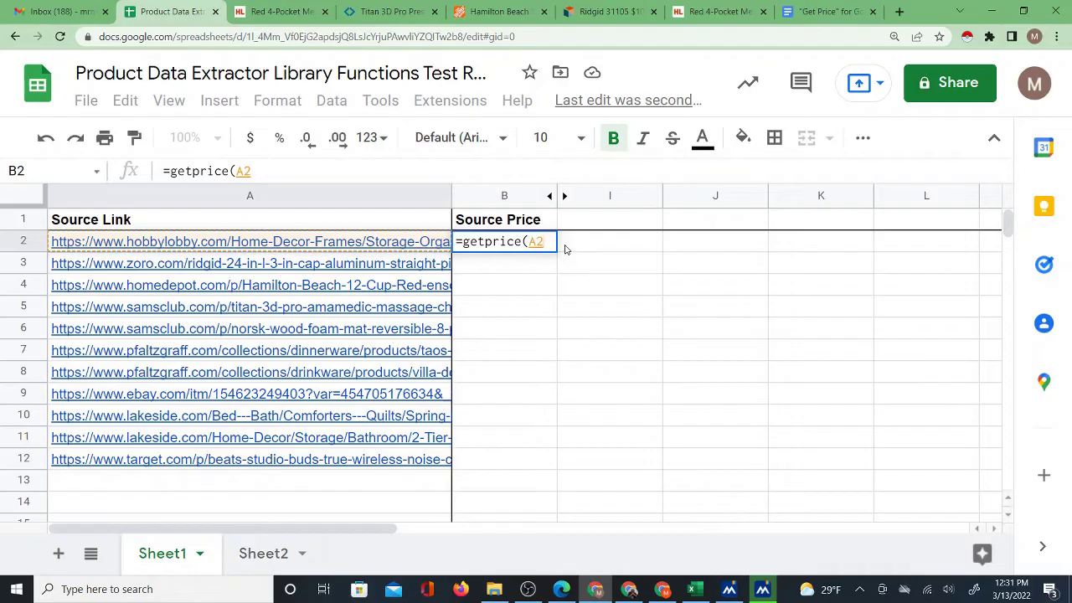
{"action": "key", "text": "Return"}
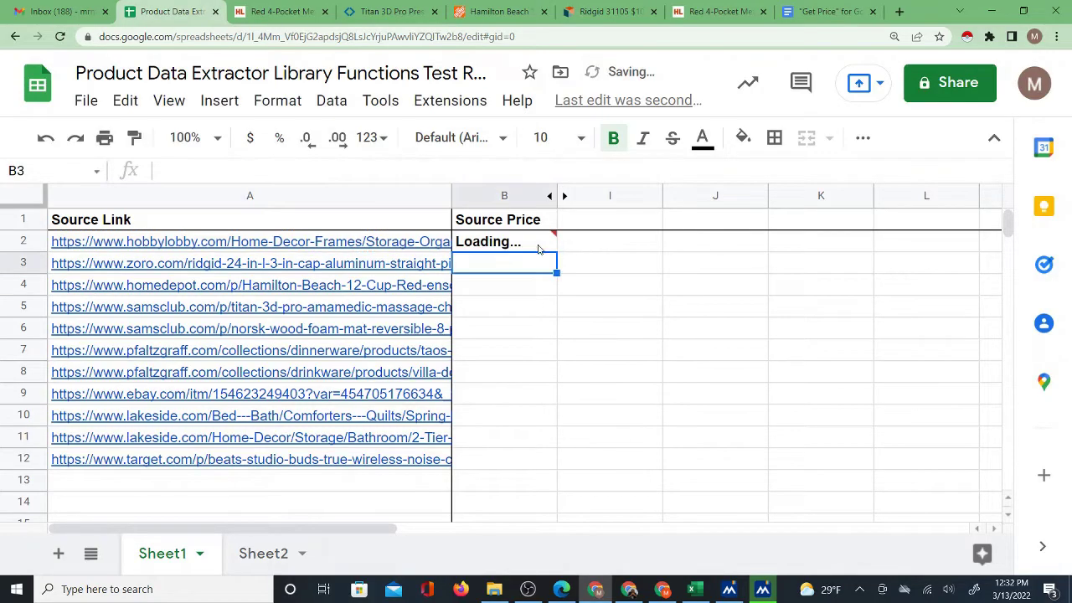
Fill the getprice formula from B2 down through B12 for all the source links
{"action": "left_click", "coordinate": [512, 244]}
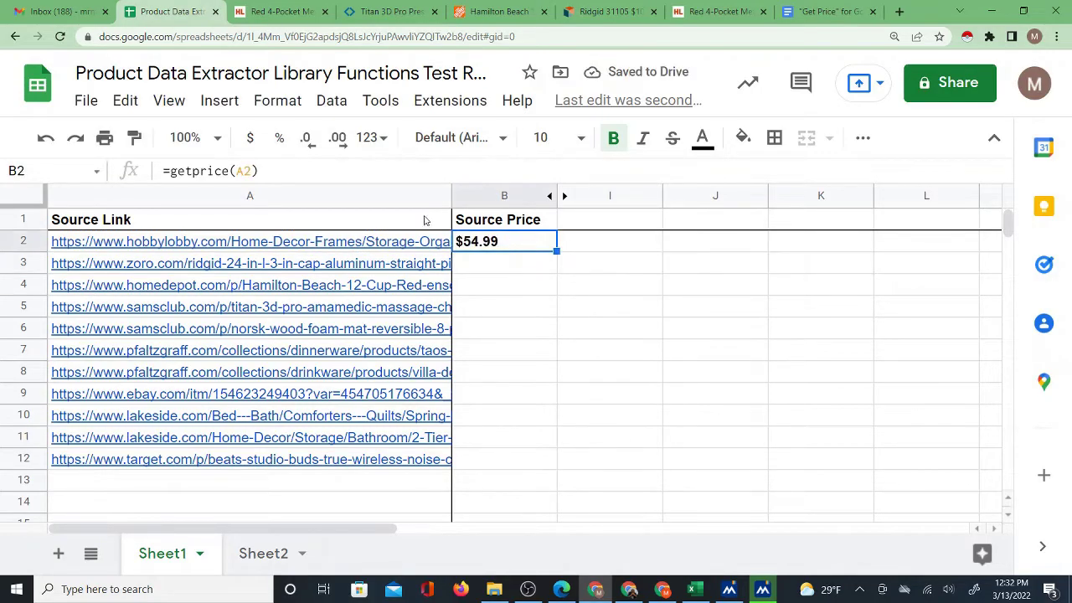
{"action": "left_click", "coordinate": [541, 266]}
{"action": "left_click", "coordinate": [538, 244]}
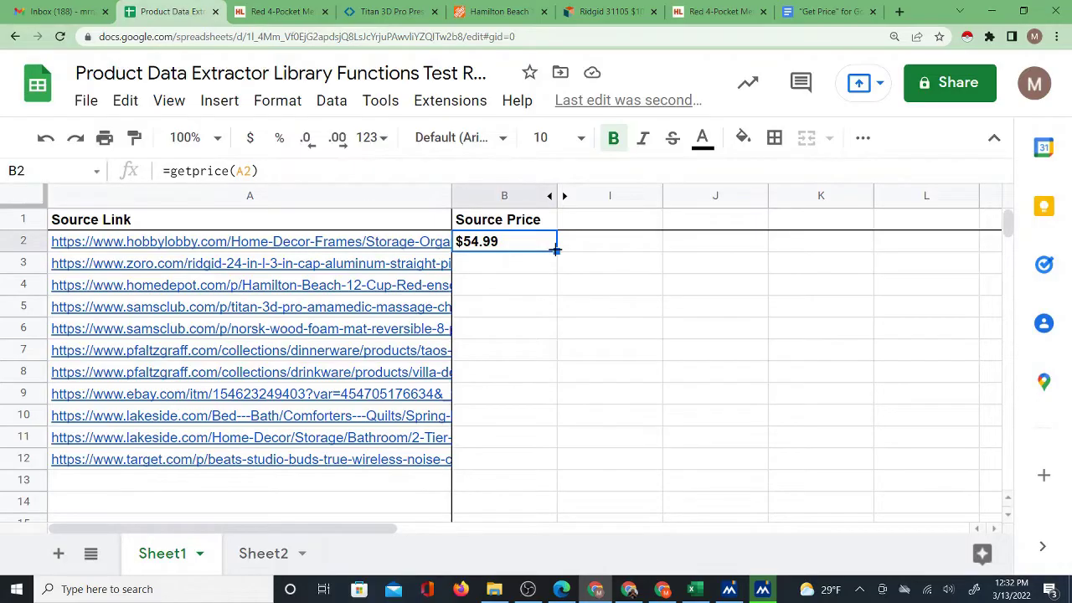
{"action": "left_click_drag", "start_coordinate": [555, 249], "coordinate": [527, 462]}
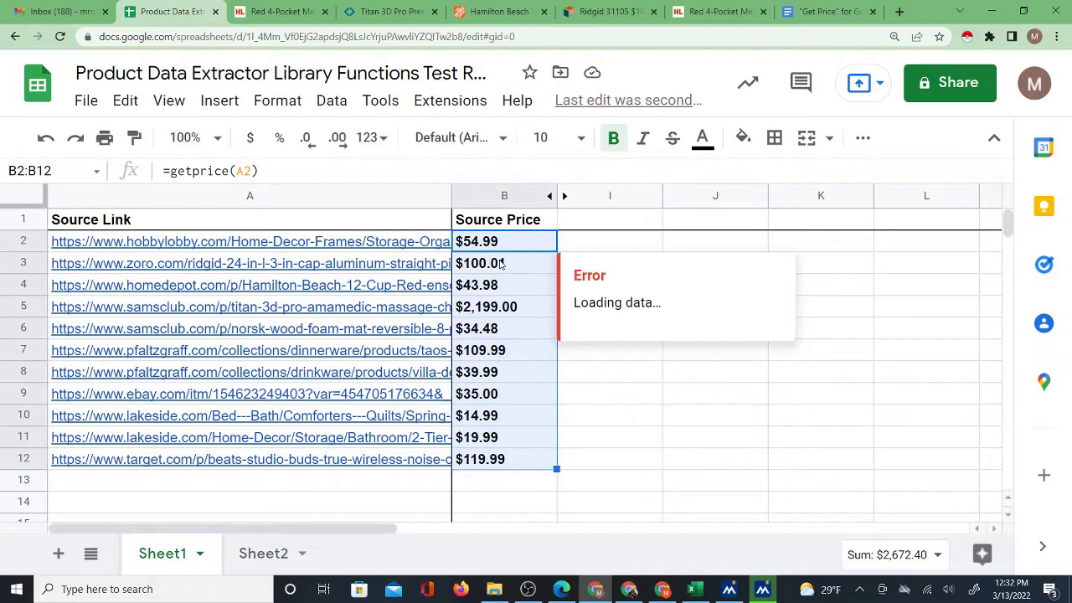
Open the Zoro product link from A3 to check its price against the sheet, and return to the spreadsheet
{"action": "left_click", "coordinate": [526, 270]}
{"action": "left_click", "coordinate": [388, 272]}
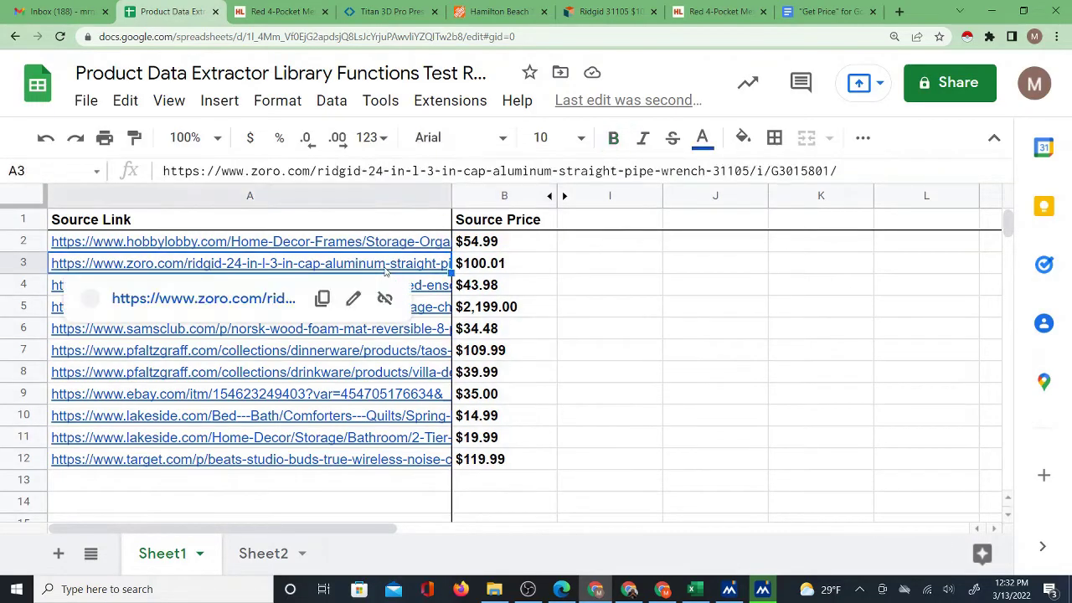
{"action": "mouse_move", "coordinate": [277, 288]}
{"action": "left_click", "coordinate": [227, 300]}
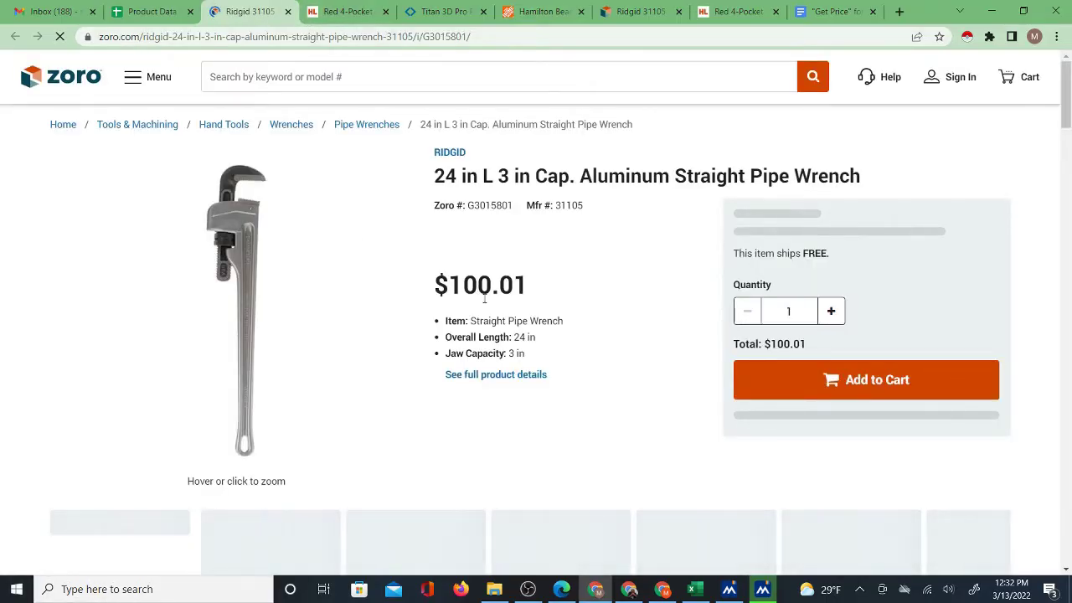
{"action": "left_click", "coordinate": [152, 12]}
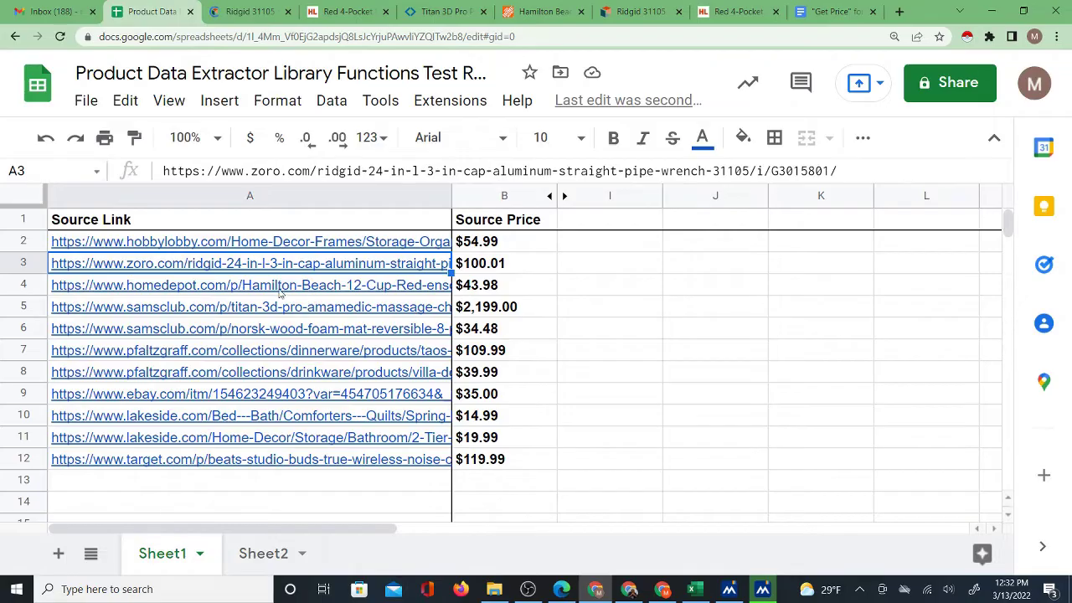
Open the Home Depot link from A4, close the three older product tabs, check the coffee maker's price, and return to the spreadsheet
{"action": "left_click", "coordinate": [283, 290]}
{"action": "left_click", "coordinate": [173, 322]}
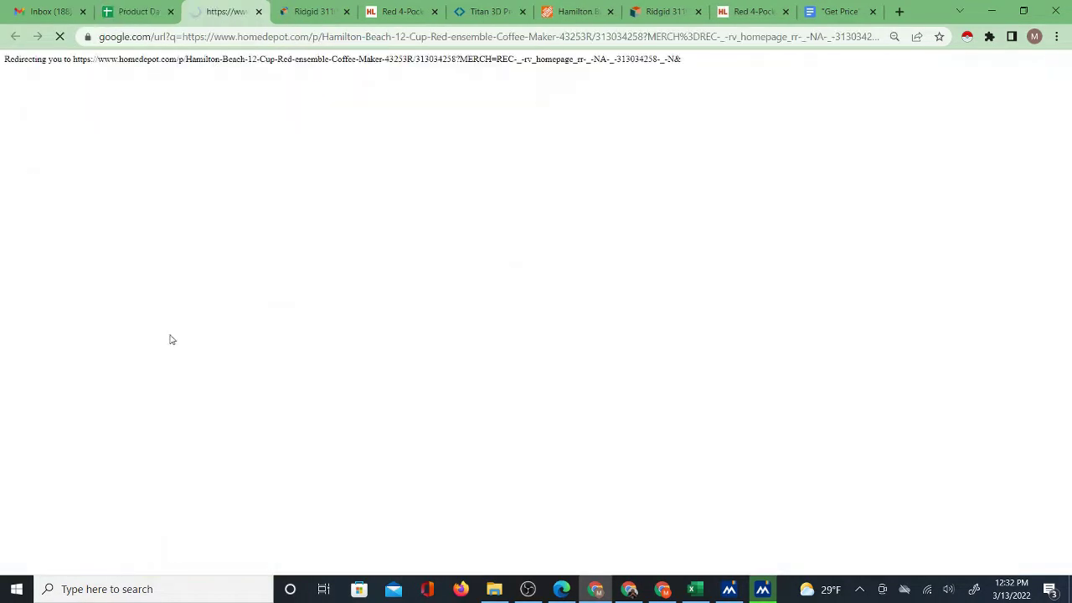
{"action": "left_click", "coordinate": [611, 12]}
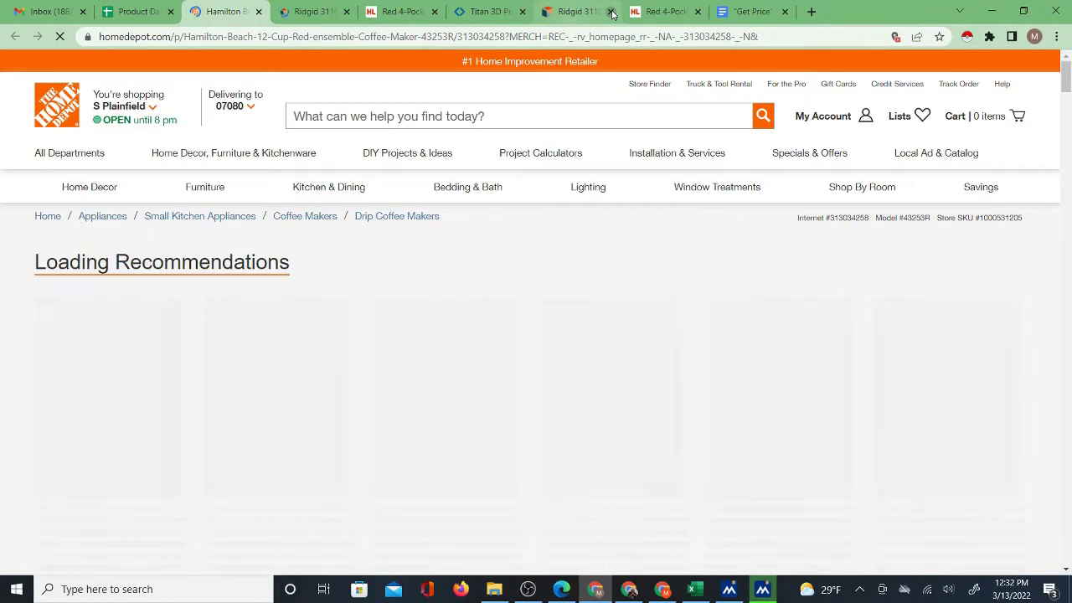
{"action": "left_click", "coordinate": [611, 12]}
{"action": "left_click", "coordinate": [611, 11]}
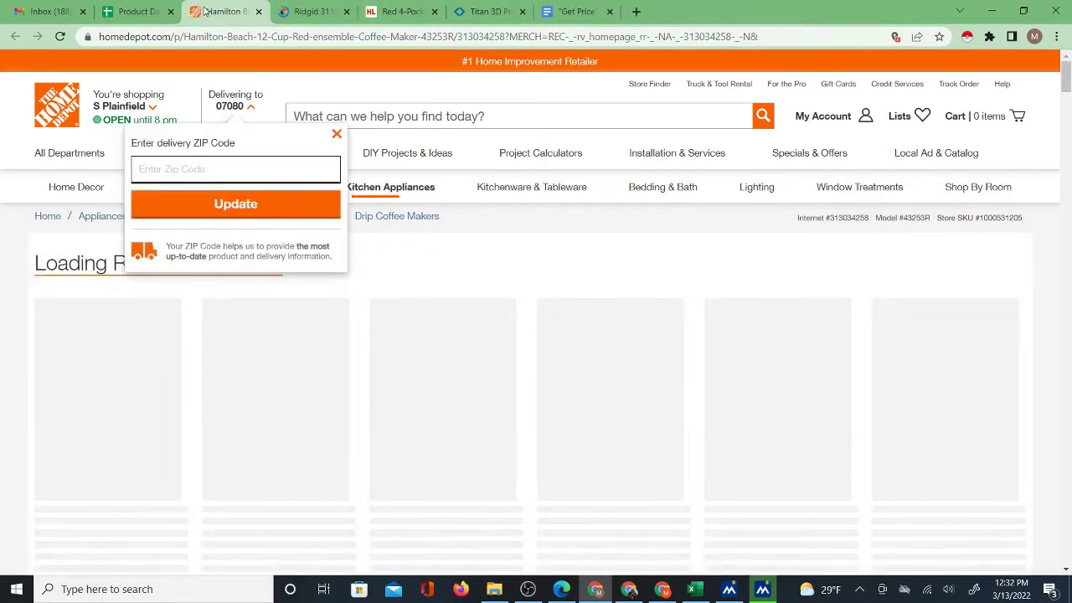
{"action": "scroll", "coordinate": [1070, 80], "scroll_direction": "down", "scroll_amount": 5}
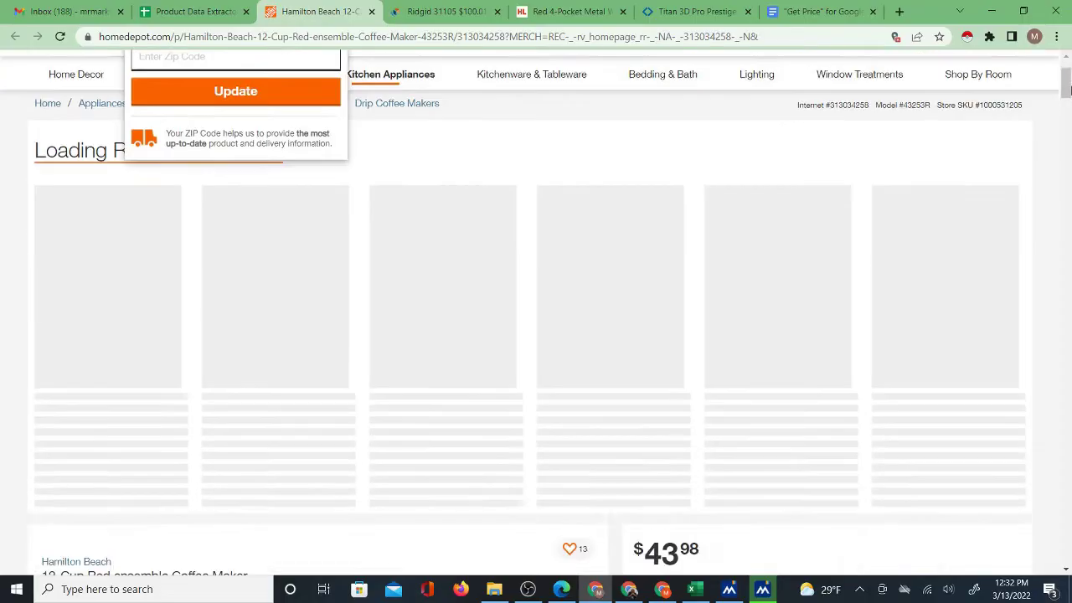
{"action": "left_click", "coordinate": [194, 12]}
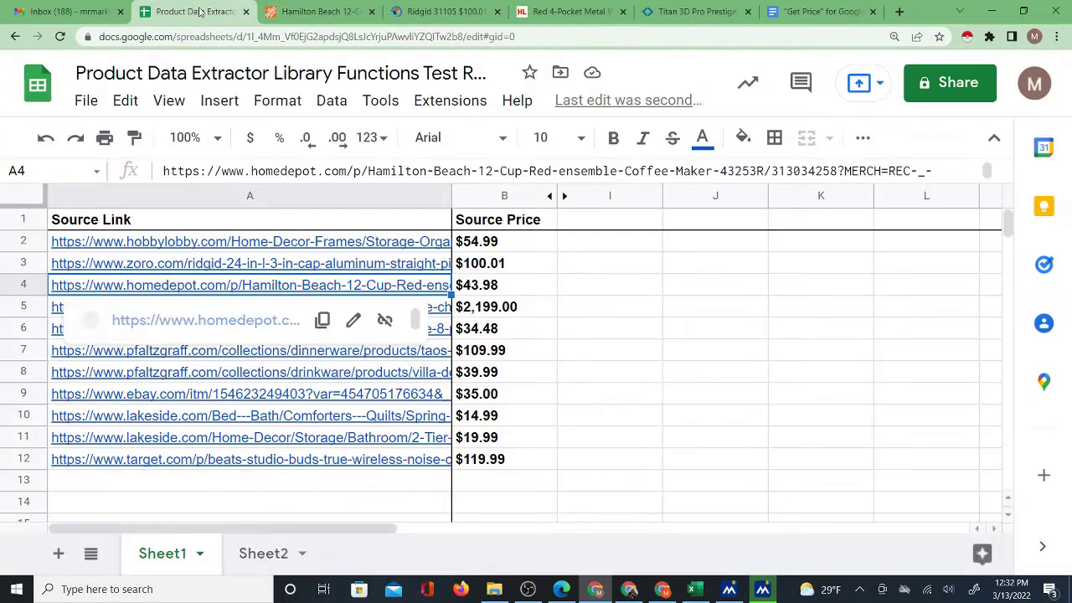
Open the Sam's Club massage chair link from A5 to check its price, and return to the spreadsheet
{"action": "left_click", "coordinate": [175, 310]}
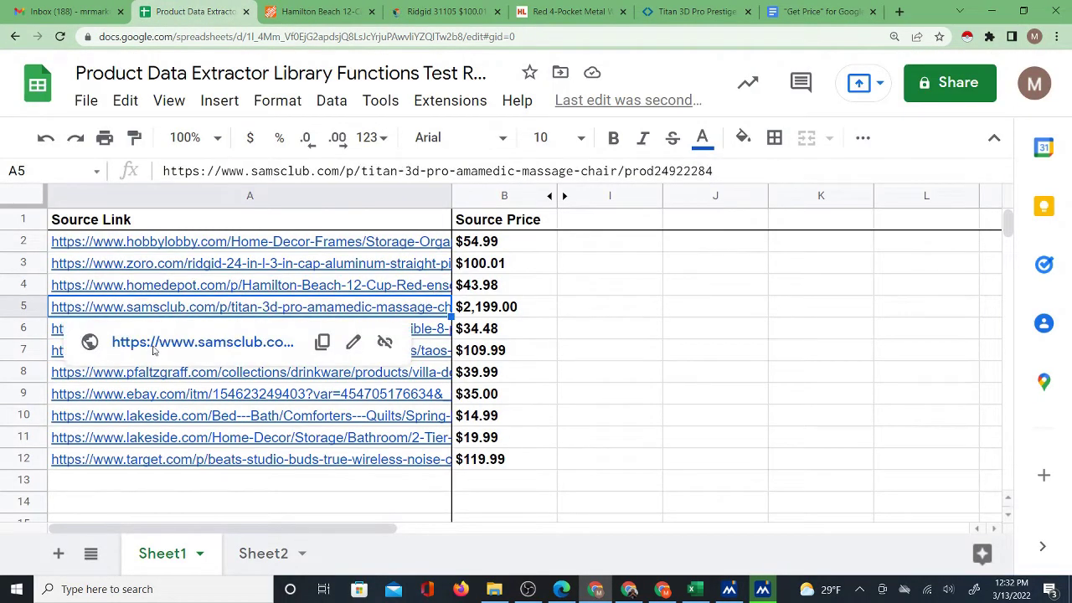
{"action": "left_click", "coordinate": [155, 345]}
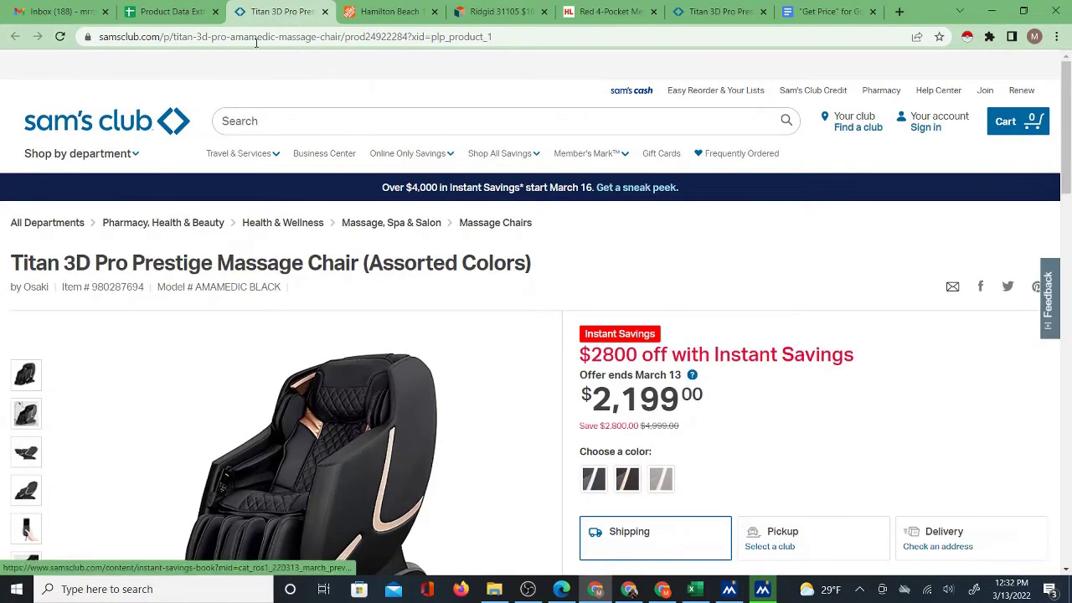
{"action": "left_click", "coordinate": [174, 12]}
{"action": "left_click", "coordinate": [569, 311]}
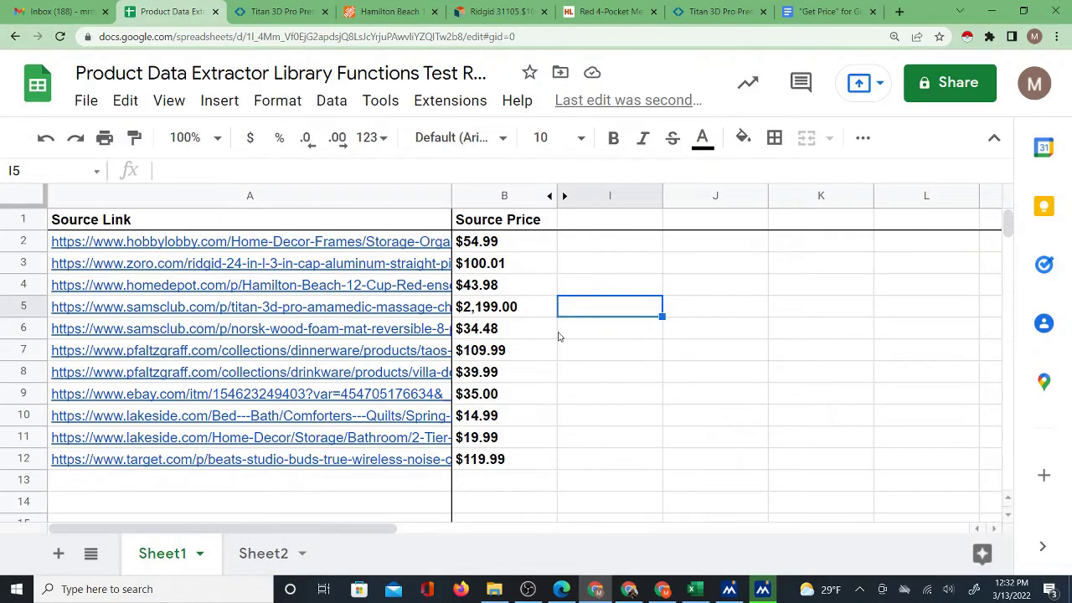
Review the list of retailer websites on Sheet2 and return to Sheet1
{"action": "left_click", "coordinate": [265, 558]}
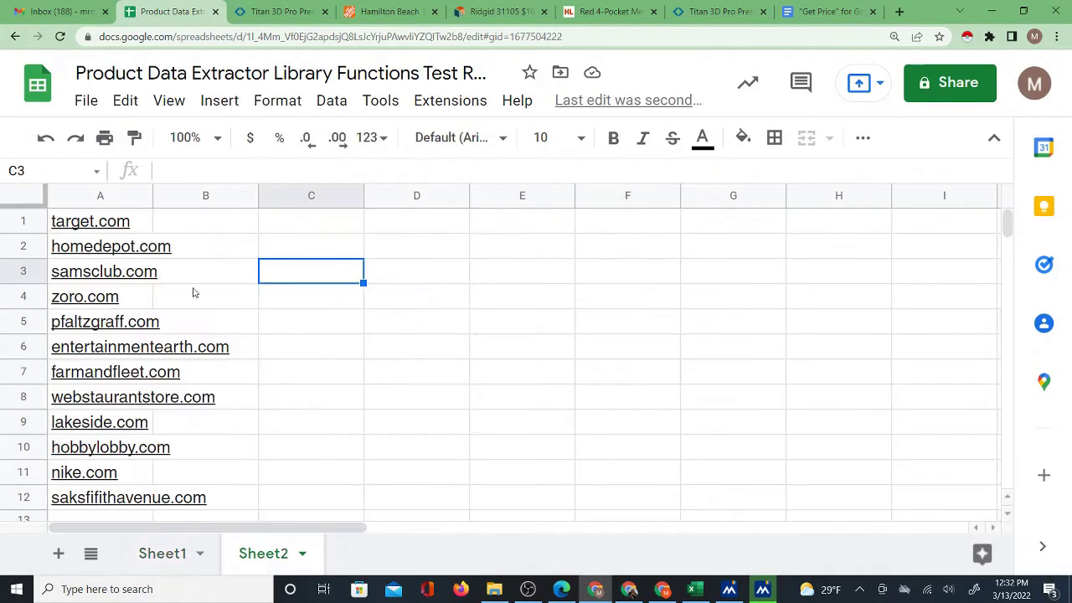
{"action": "left_click", "coordinate": [220, 224]}
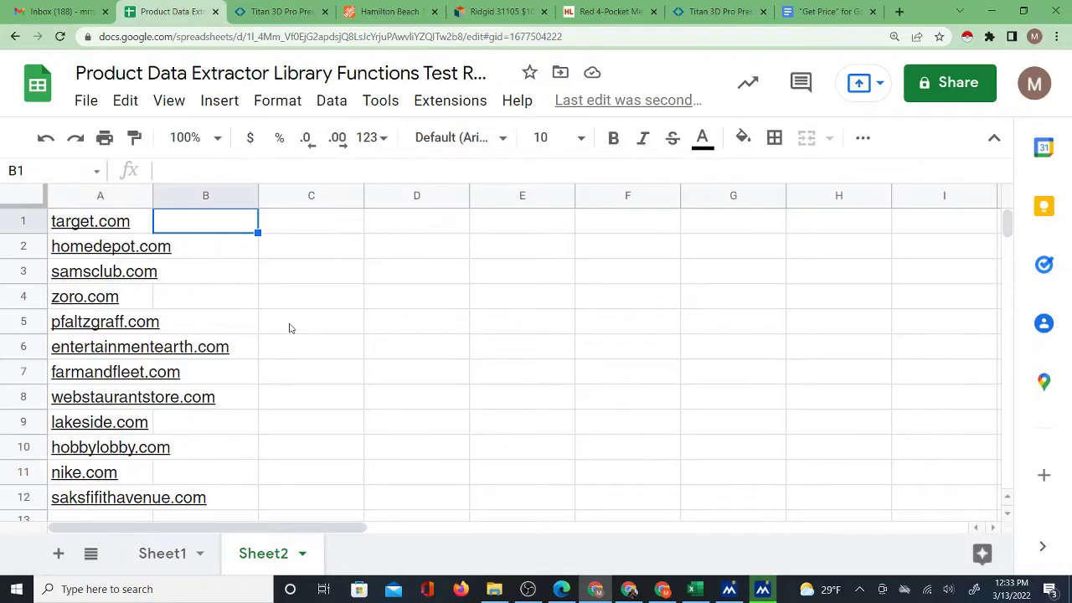
{"action": "left_click", "coordinate": [153, 555]}
{"action": "left_click", "coordinate": [595, 245]}
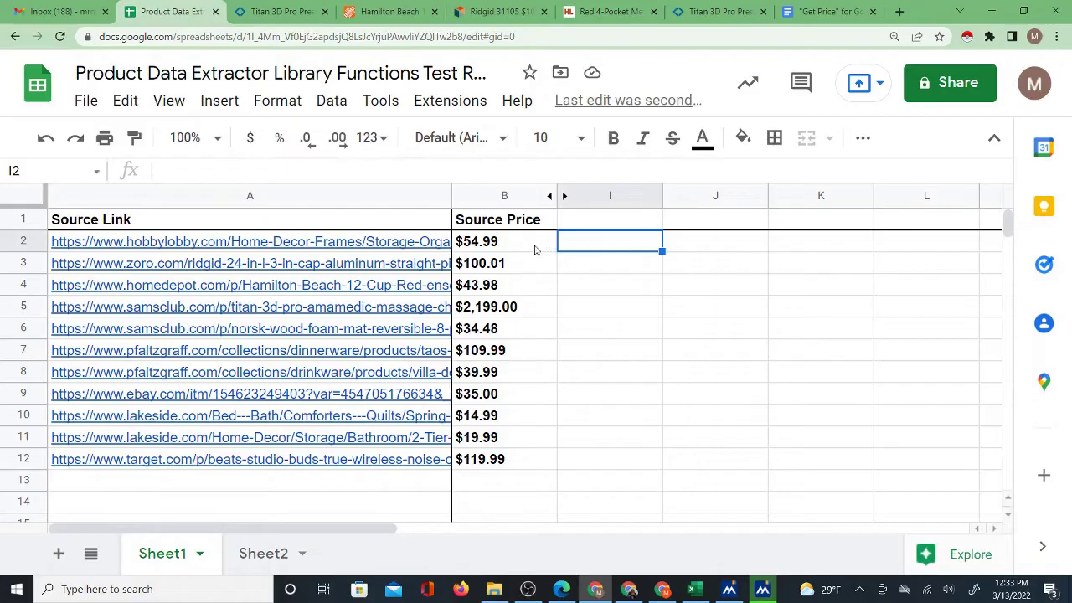
Inspect the formula in B2 and locate Apps Script among the spreadsheet's extensions without opening it
{"action": "left_click", "coordinate": [530, 250]}
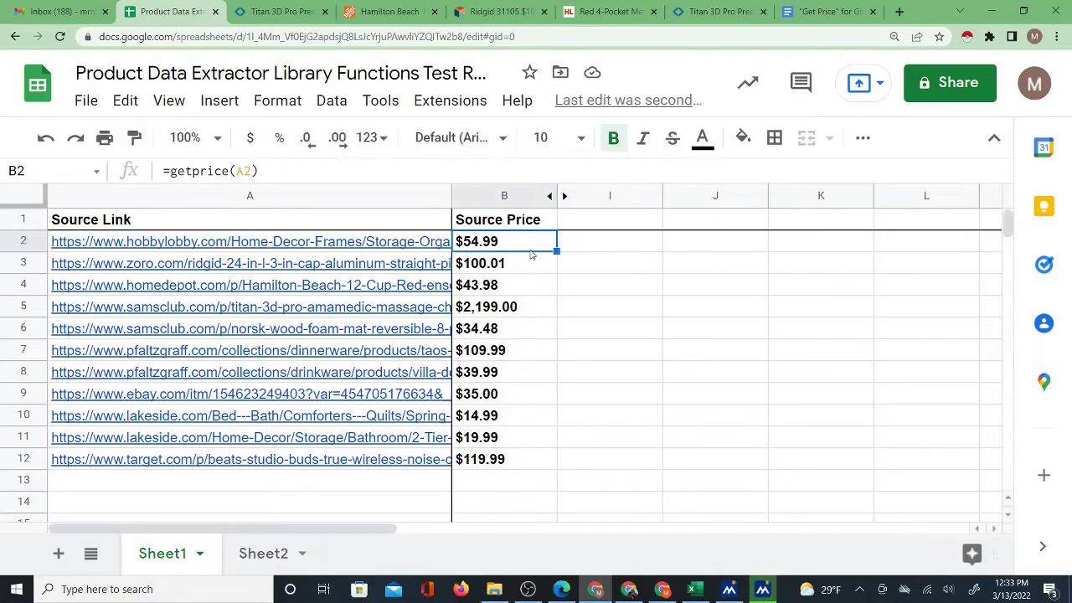
{"action": "left_click", "coordinate": [600, 249]}
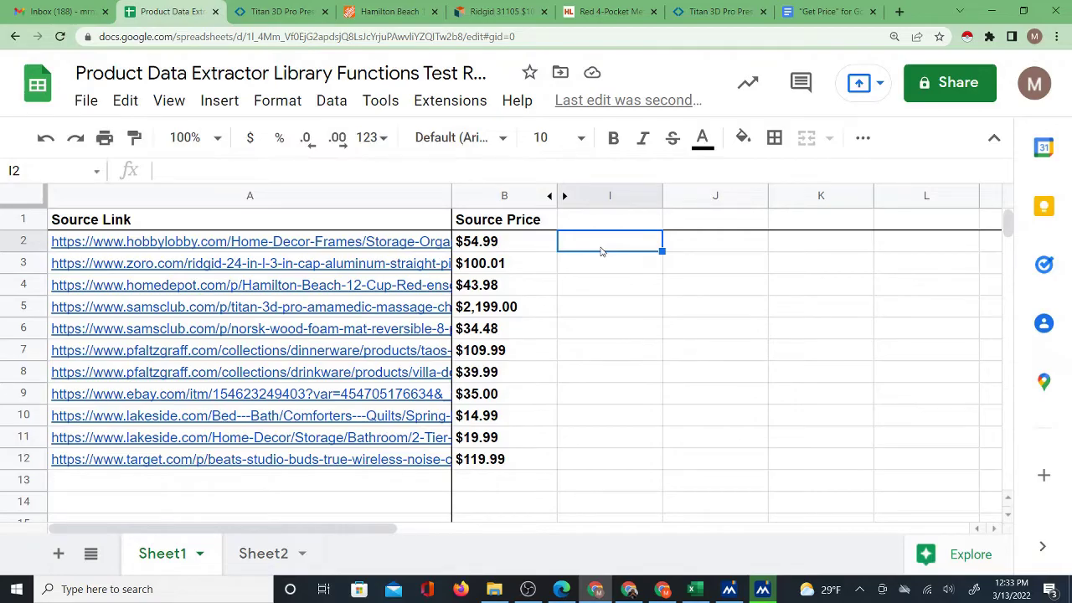
{"action": "left_click", "coordinate": [466, 107]}
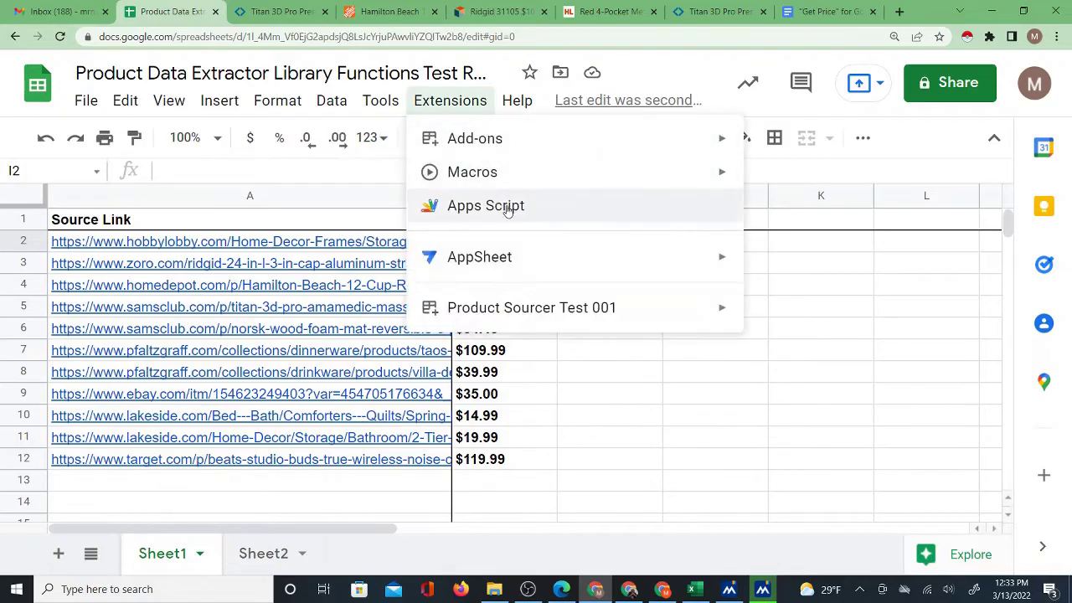
{"action": "left_click", "coordinate": [626, 397]}
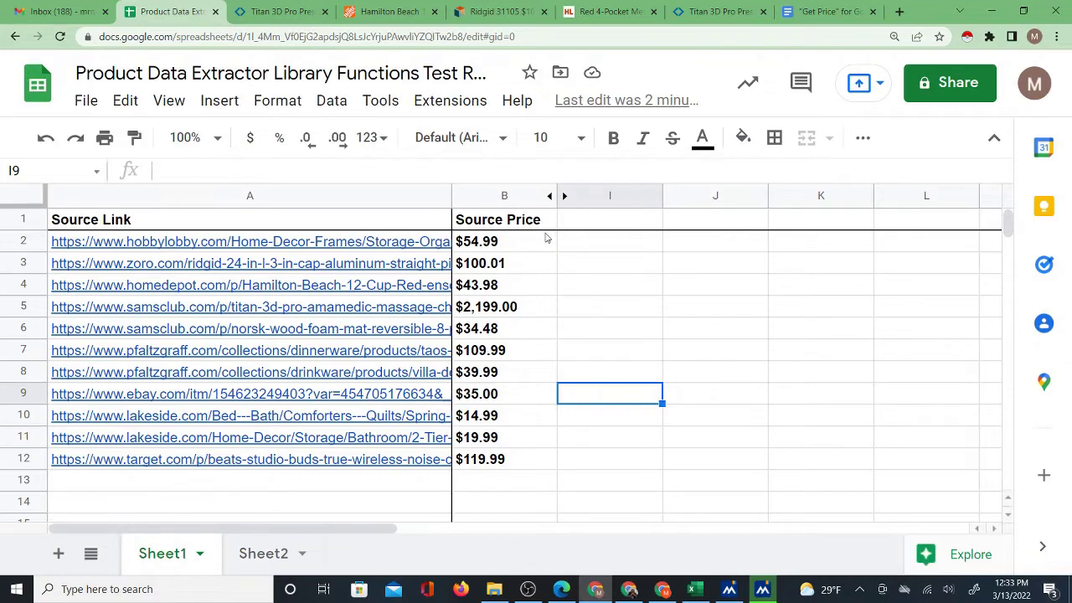
Unhide columns C through H between Source Price and column I on Sheet1
{"action": "key", "text": "ctrl+minus"}
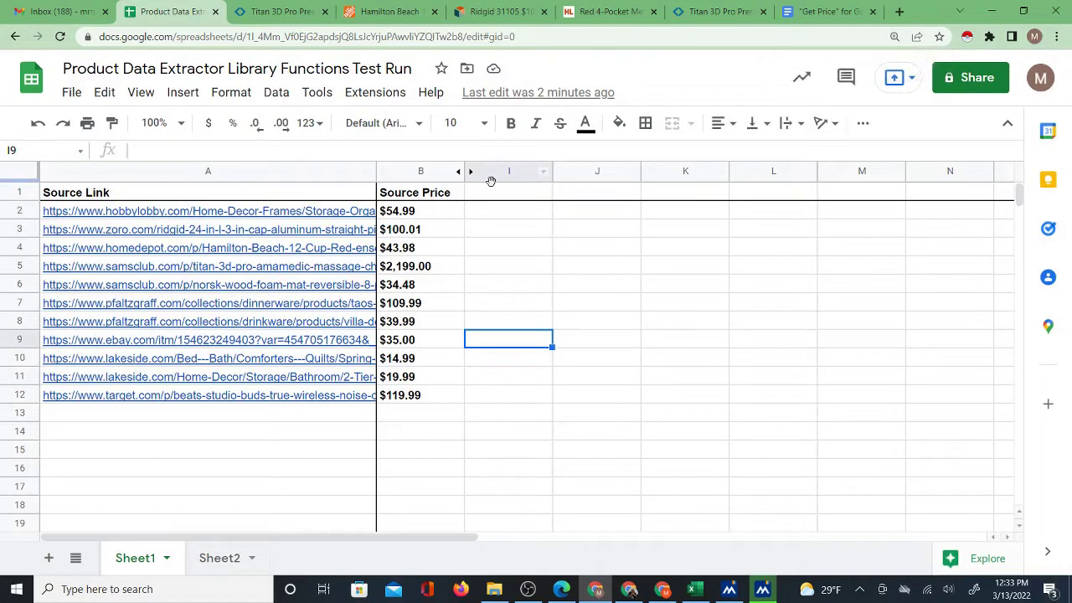
{"action": "left_click", "coordinate": [470, 171]}
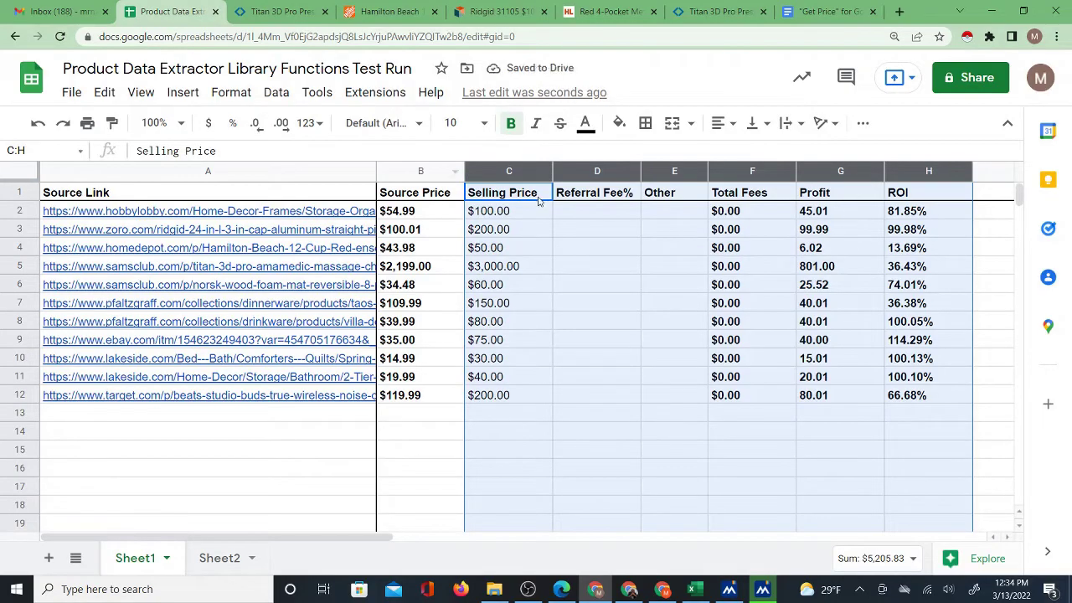
Enter a 15% referral fee in D2 for the Hobby Lobby product with the $100 selling price
{"action": "left_click", "coordinate": [519, 217]}
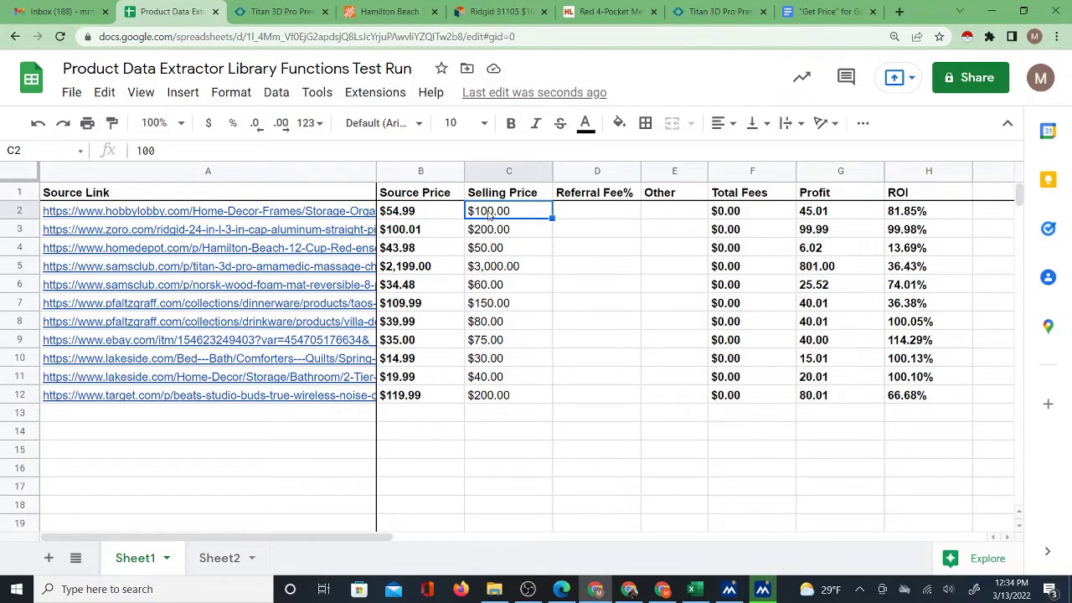
{"action": "left_click", "coordinate": [576, 218]}
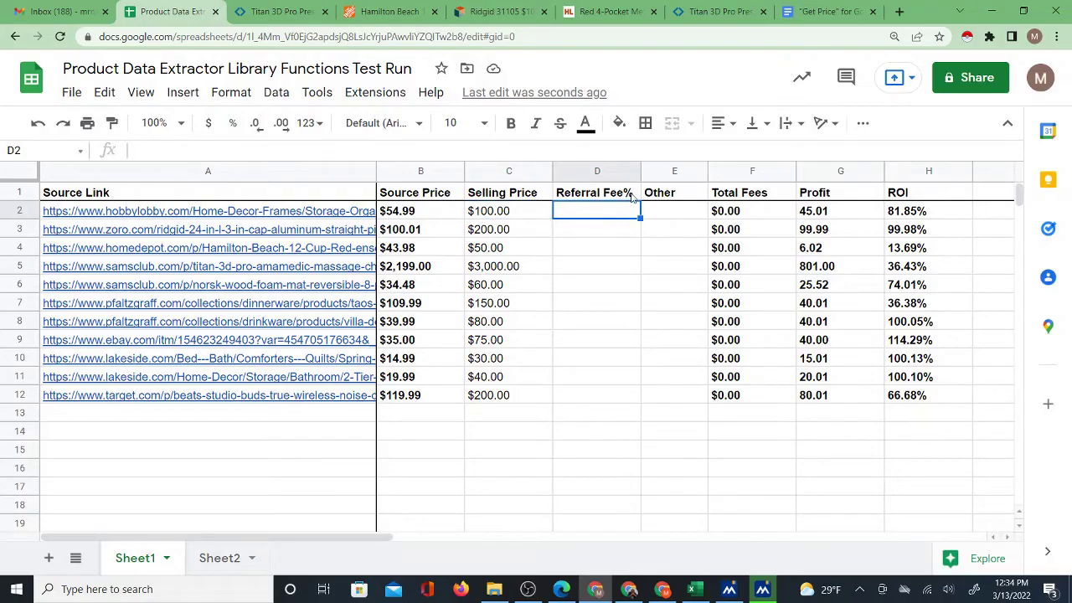
{"action": "left_click", "coordinate": [672, 212]}
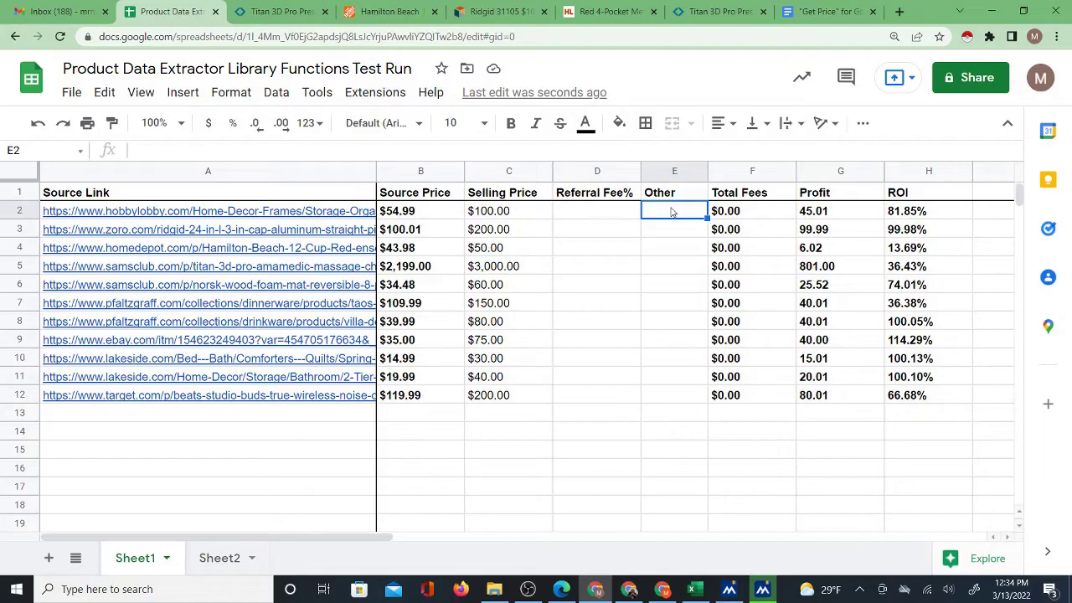
{"action": "left_click", "coordinate": [605, 215]}
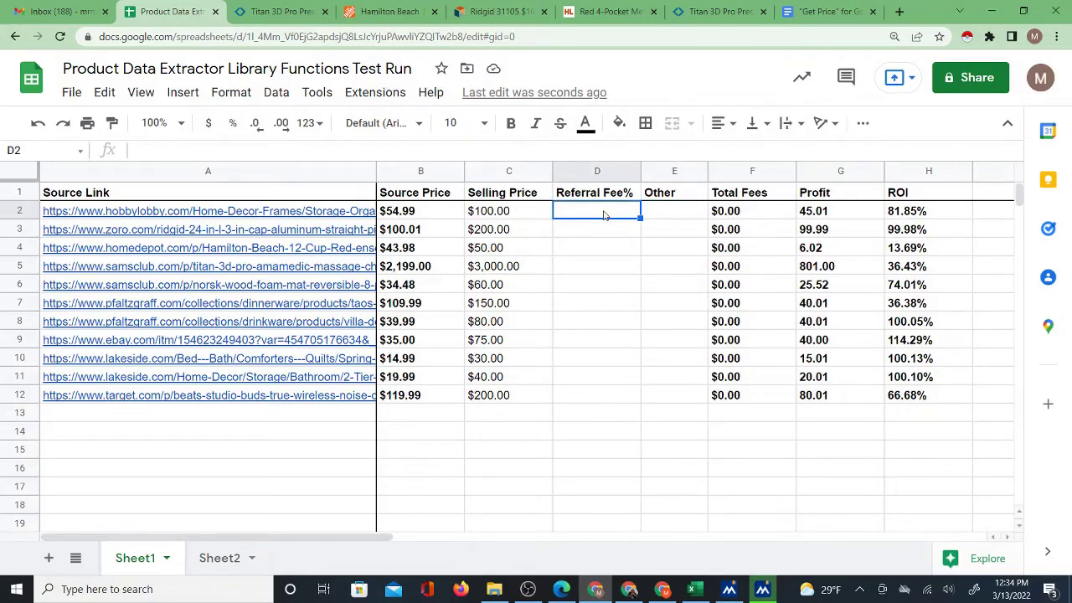
{"action": "left_click", "coordinate": [533, 217]}
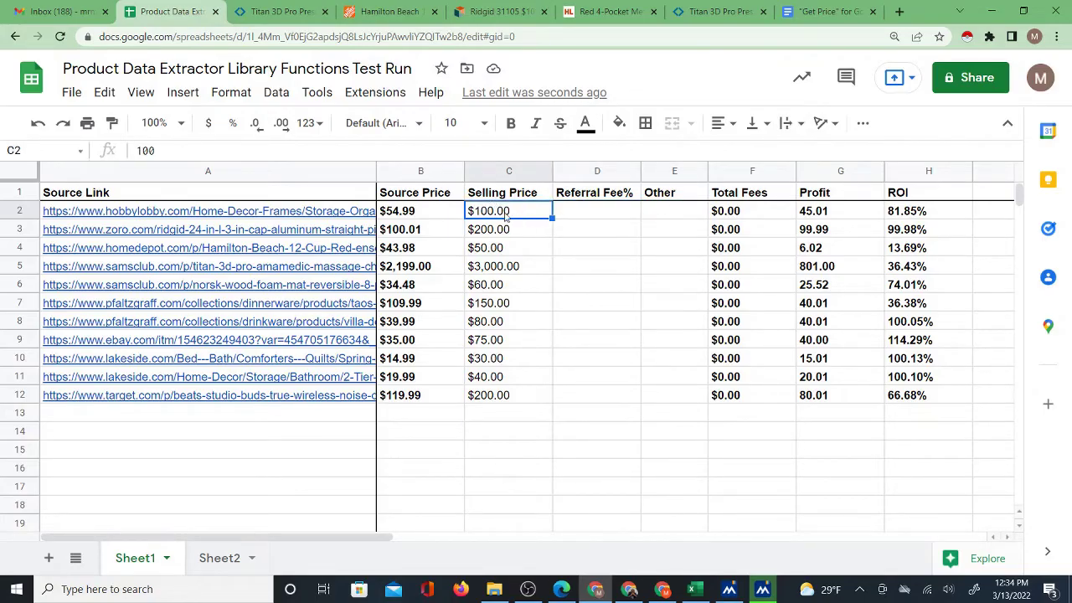
{"action": "left_click", "coordinate": [579, 215]}
{"action": "type", "text": "15%"}
{"action": "key", "text": "Return"}
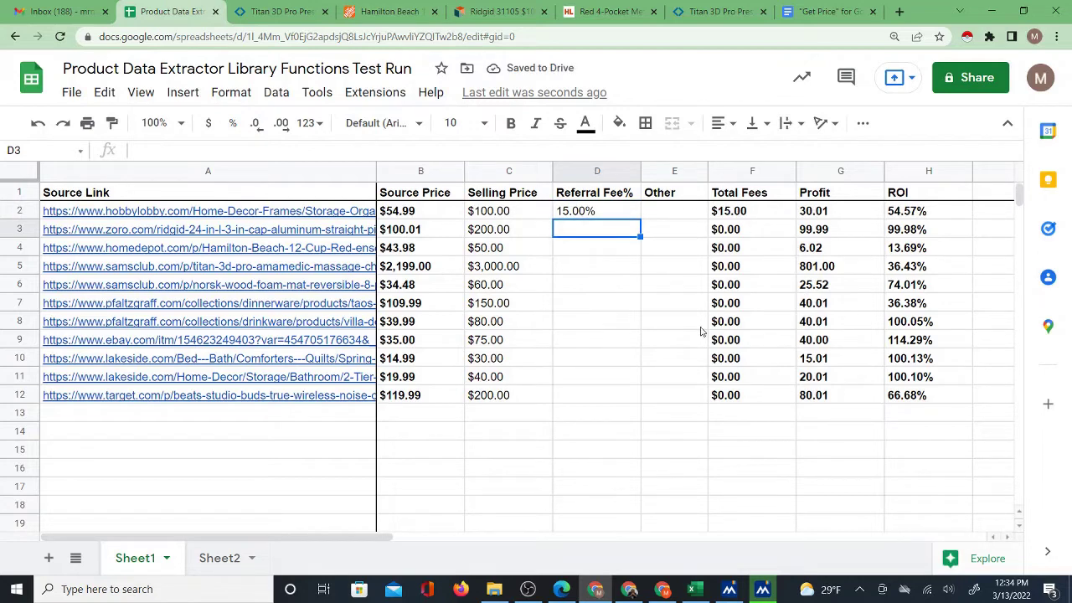
Enter 10 as the Other cost in E2 for the Hobby Lobby product
{"action": "left_click", "coordinate": [655, 214]}
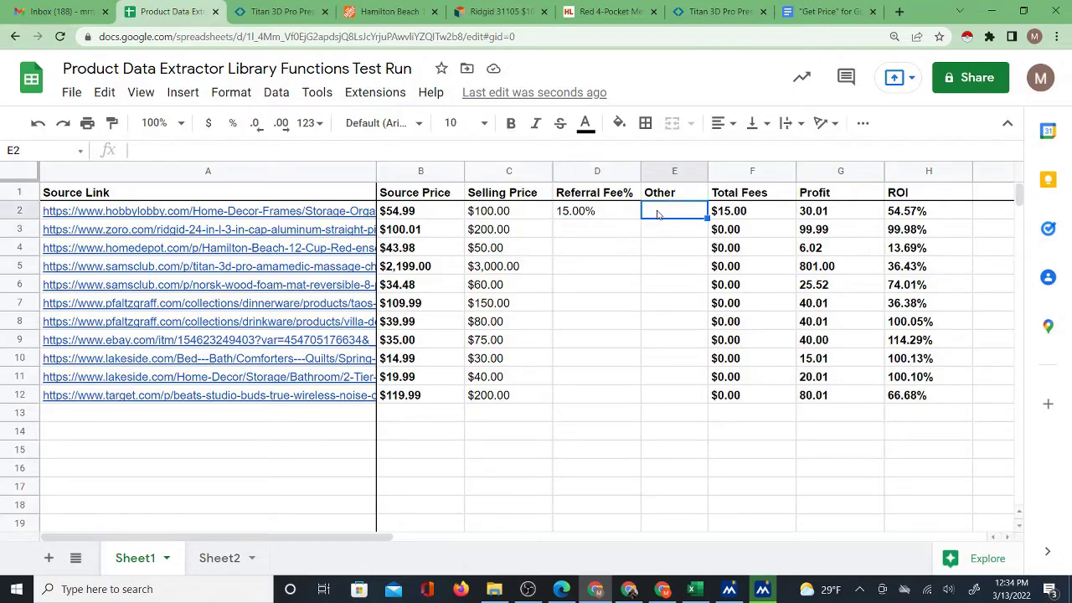
{"action": "type", "text": "10"}
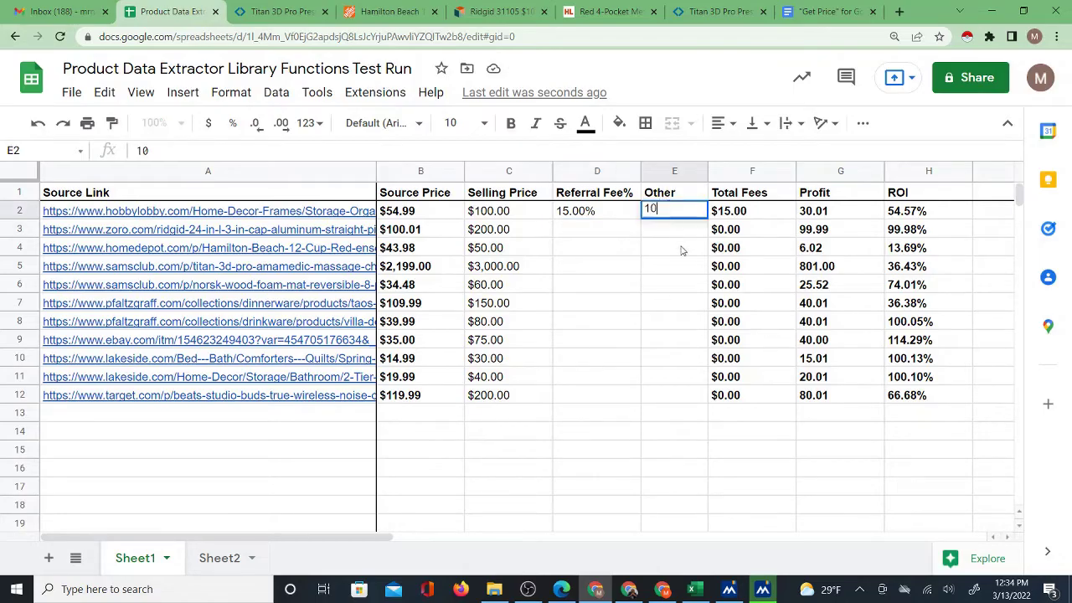
{"action": "left_click", "coordinate": [682, 248]}
{"action": "left_click", "coordinate": [667, 215]}
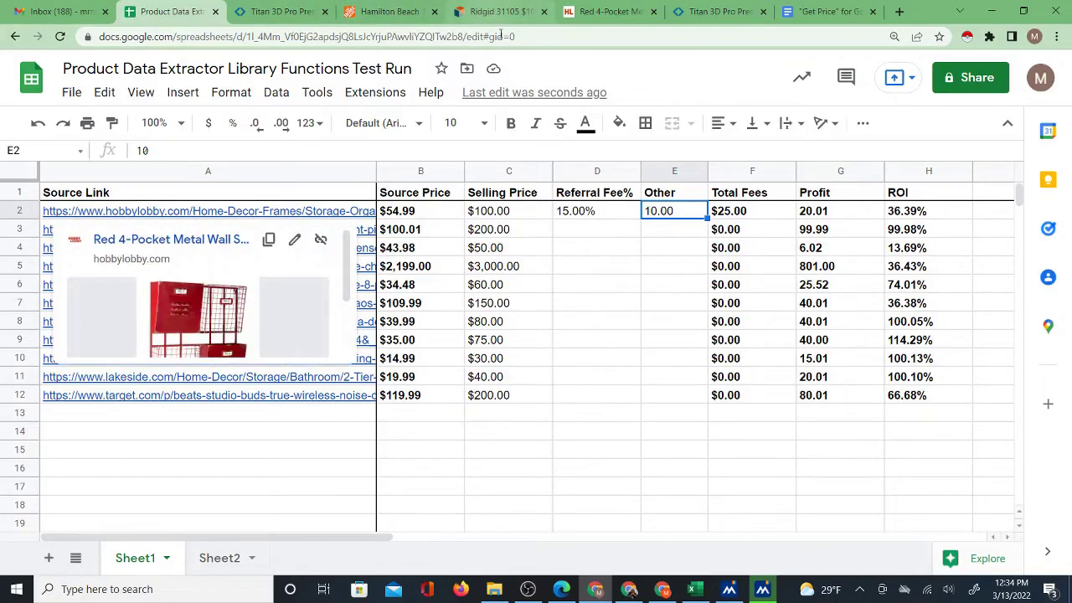
Compare the Hobby Lobby Red 4-Pocket Metal Wall Shelf page with row 2 of the spreadsheet, moving its browser tab nearer to the sheet
{"action": "left_click_drag", "start_coordinate": [607, 10], "coordinate": [377, 18]}
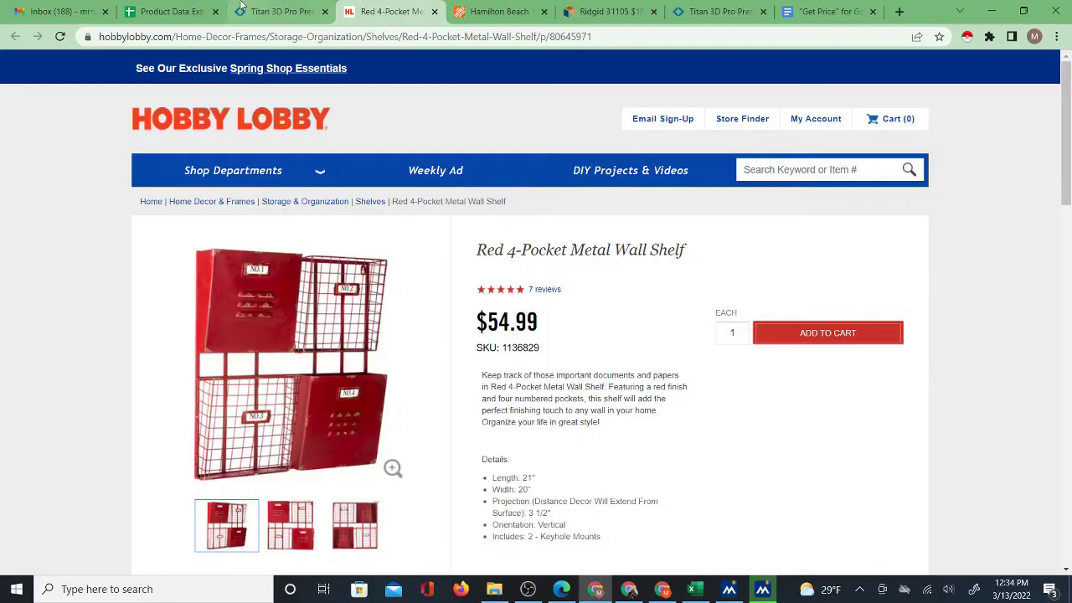
{"action": "left_click", "coordinate": [178, 10]}
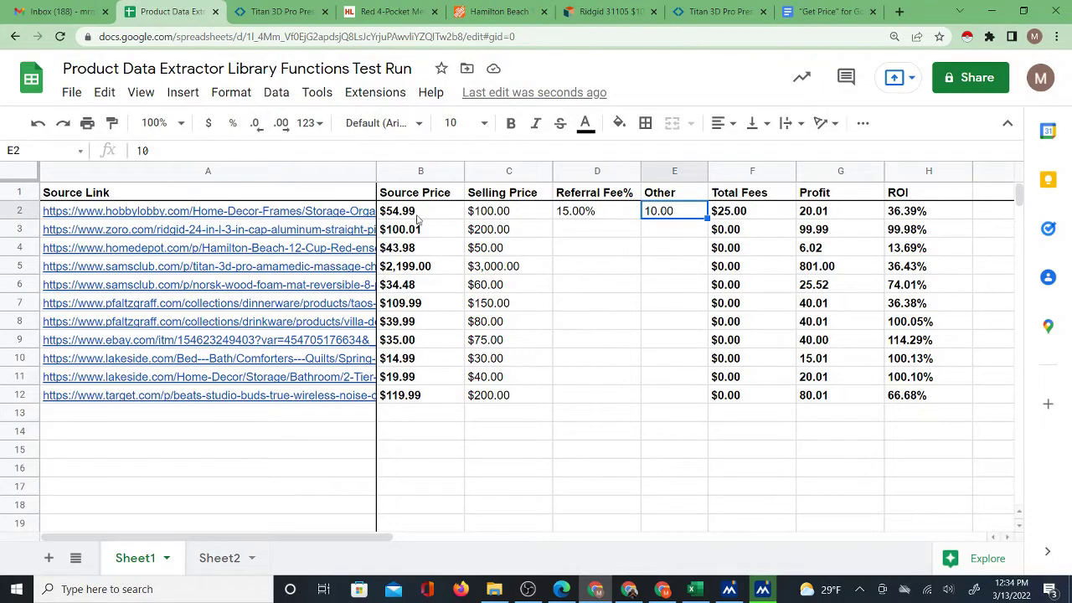
{"action": "left_click", "coordinate": [369, 11]}
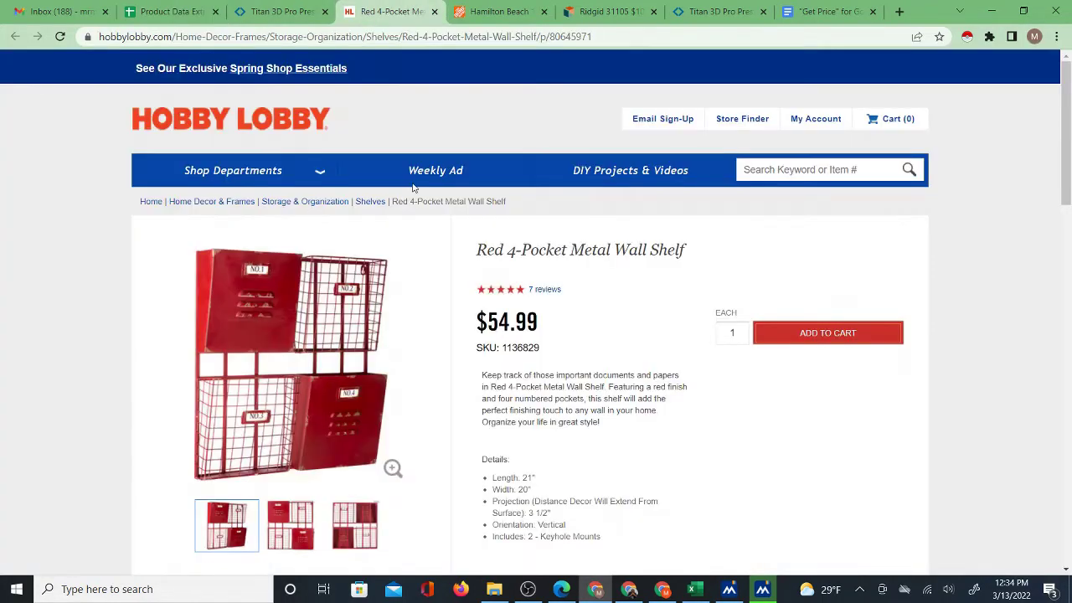
{"action": "left_click", "coordinate": [191, 6]}
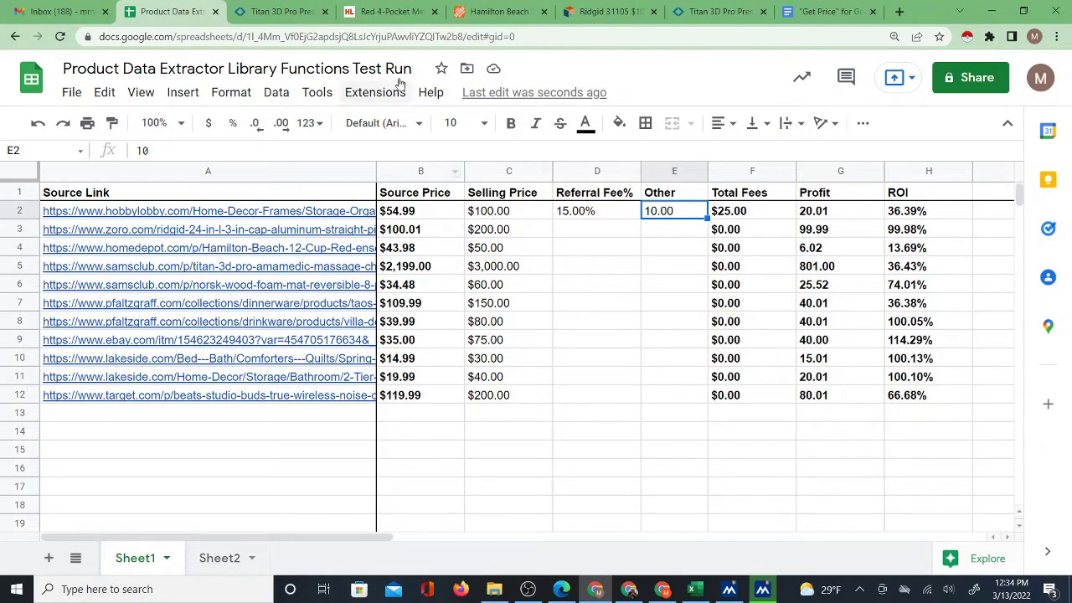
{"action": "left_click", "coordinate": [374, 10]}
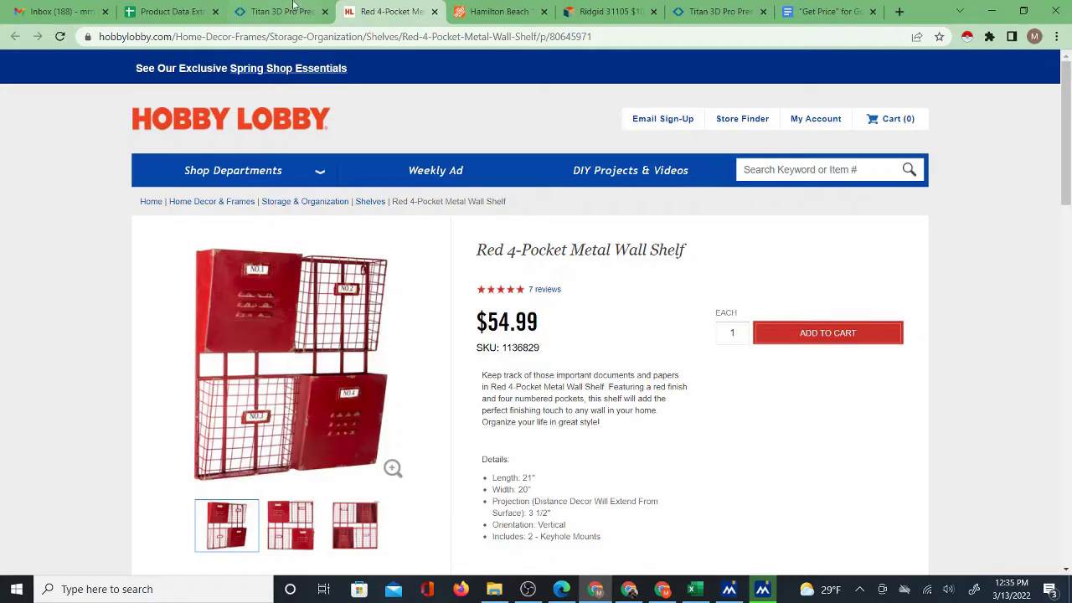
{"action": "left_click", "coordinate": [171, 10]}
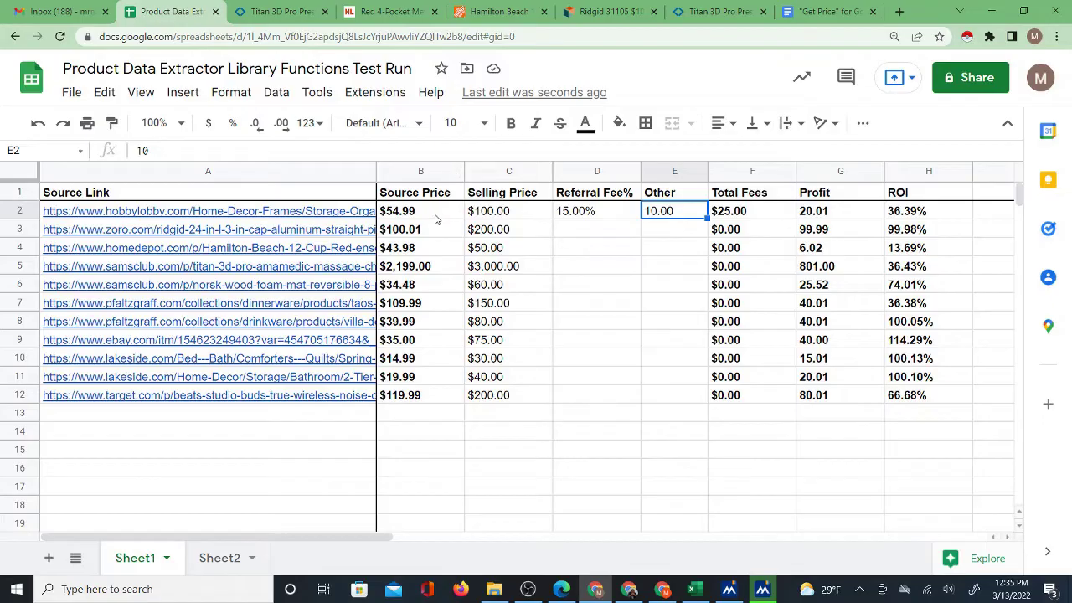
{"action": "left_click", "coordinate": [385, 11]}
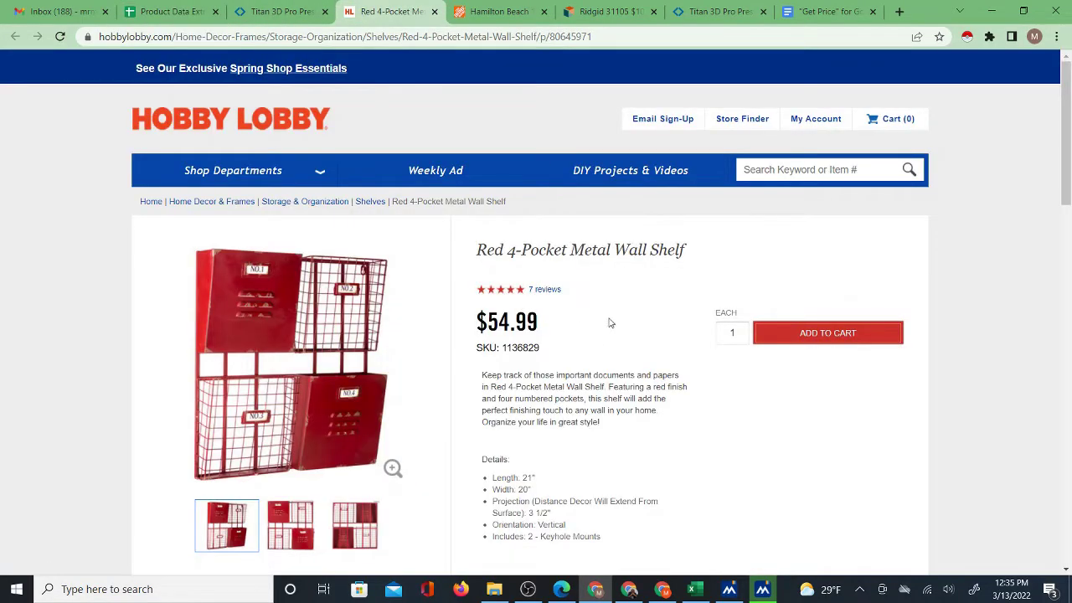
{"action": "left_click", "coordinate": [164, 11]}
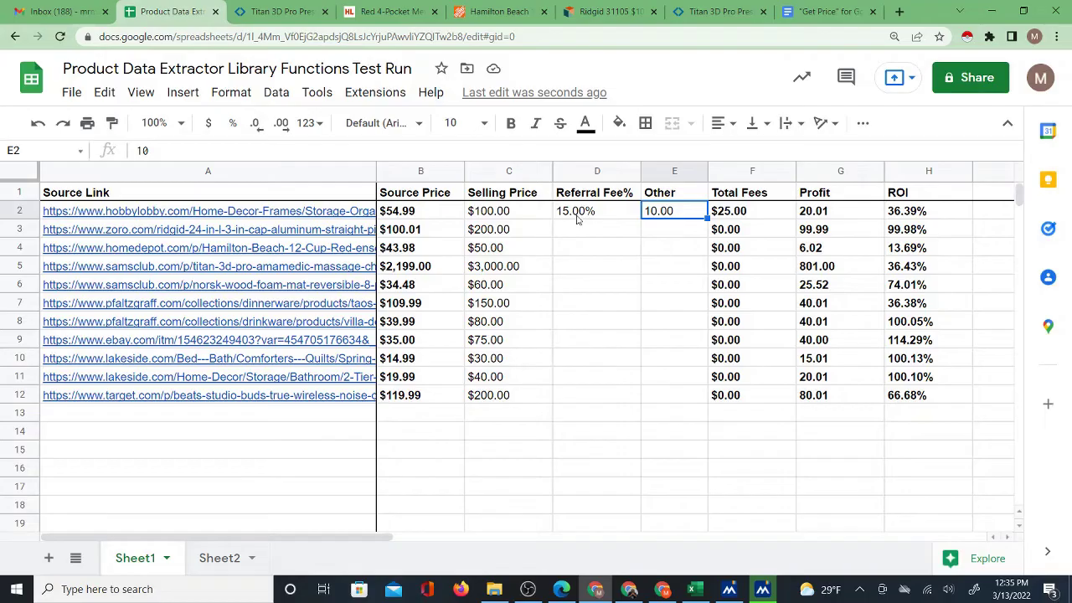
{"action": "left_click", "coordinate": [389, 12]}
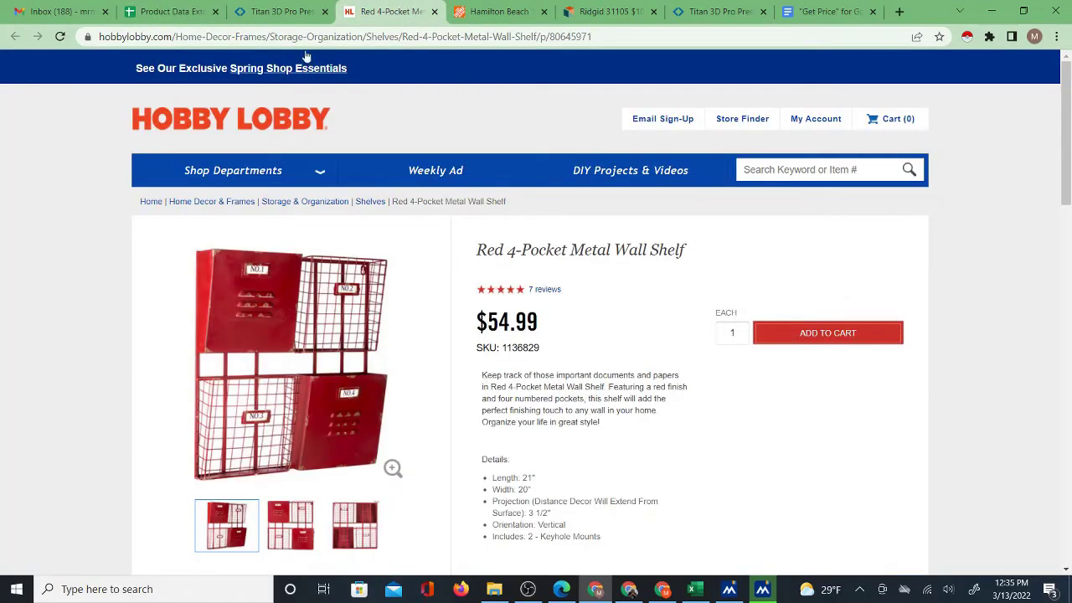
{"action": "left_click", "coordinate": [168, 12]}
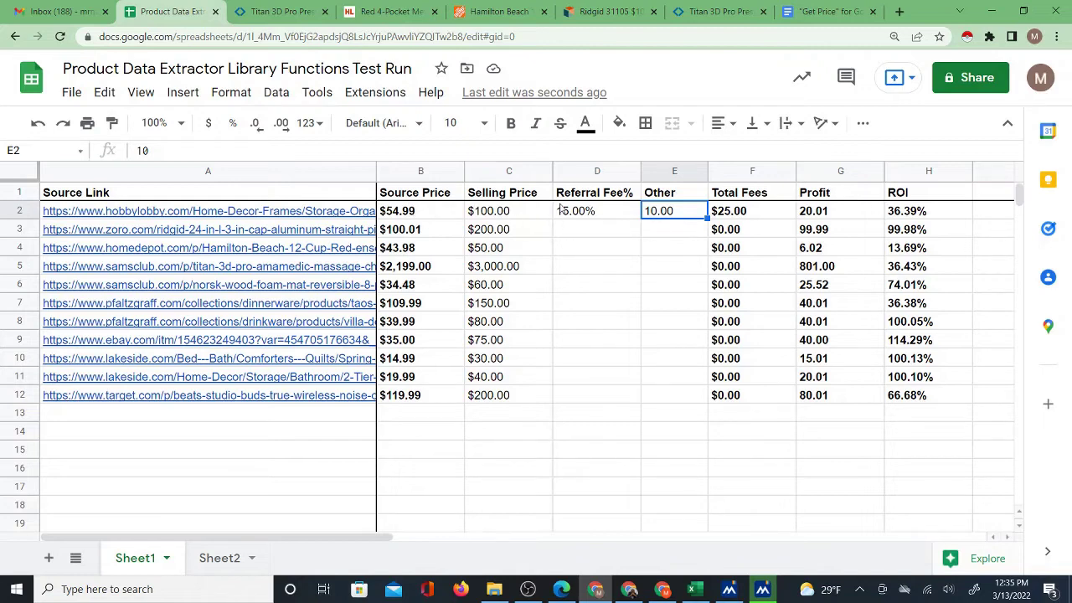
{"action": "left_click", "coordinate": [361, 10]}
{"action": "left_click", "coordinate": [186, 14]}
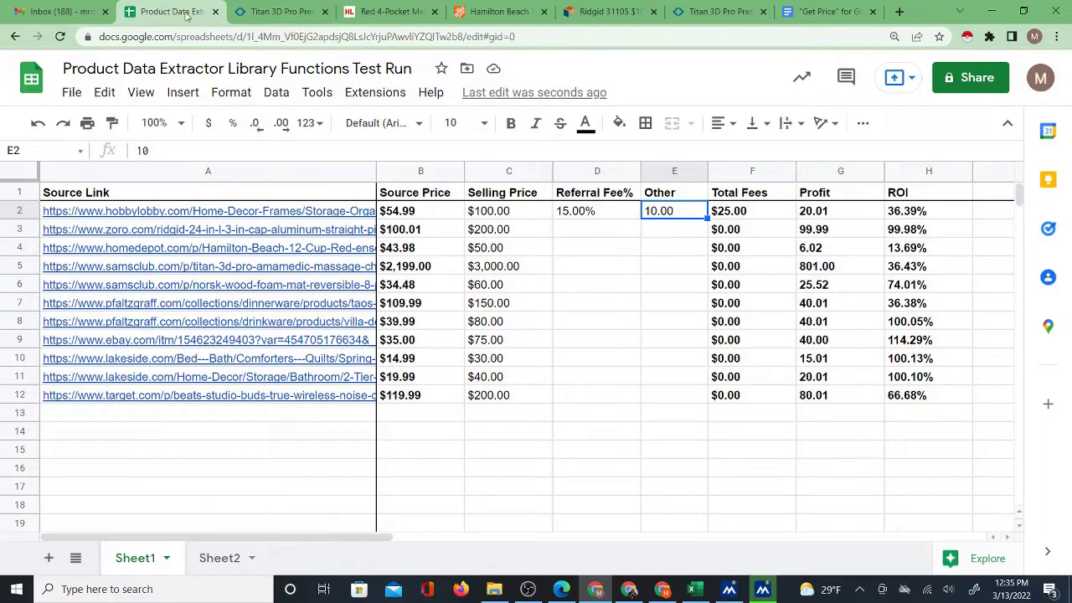
Review the retailer websites on Sheet2, glance at the Pfaltzgraff Taos dinnerware page, and return to Sheet1
{"action": "left_click", "coordinate": [584, 233]}
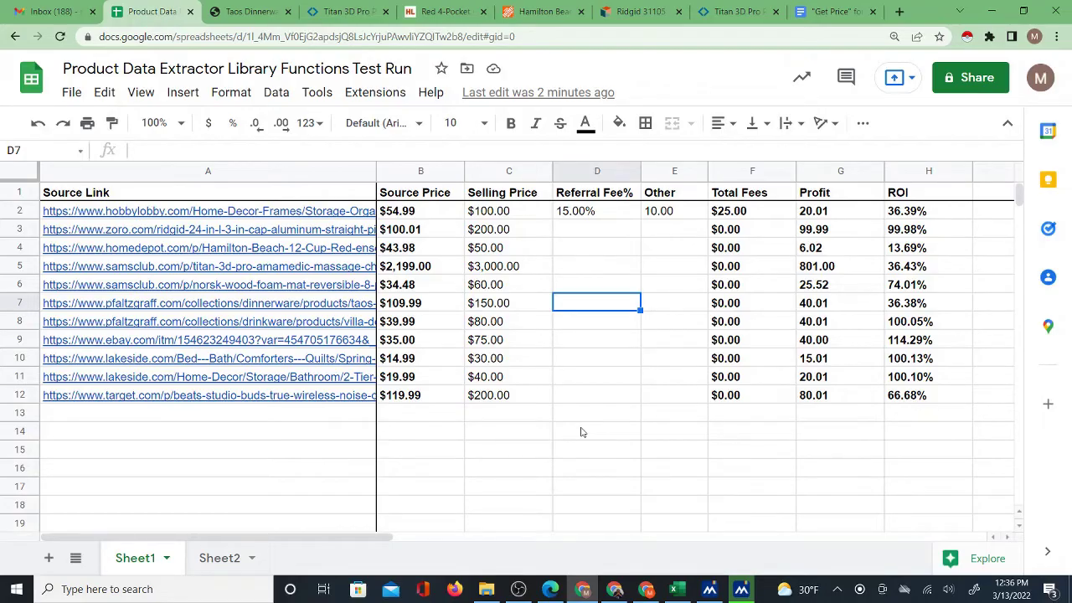
{"action": "left_click", "coordinate": [209, 559]}
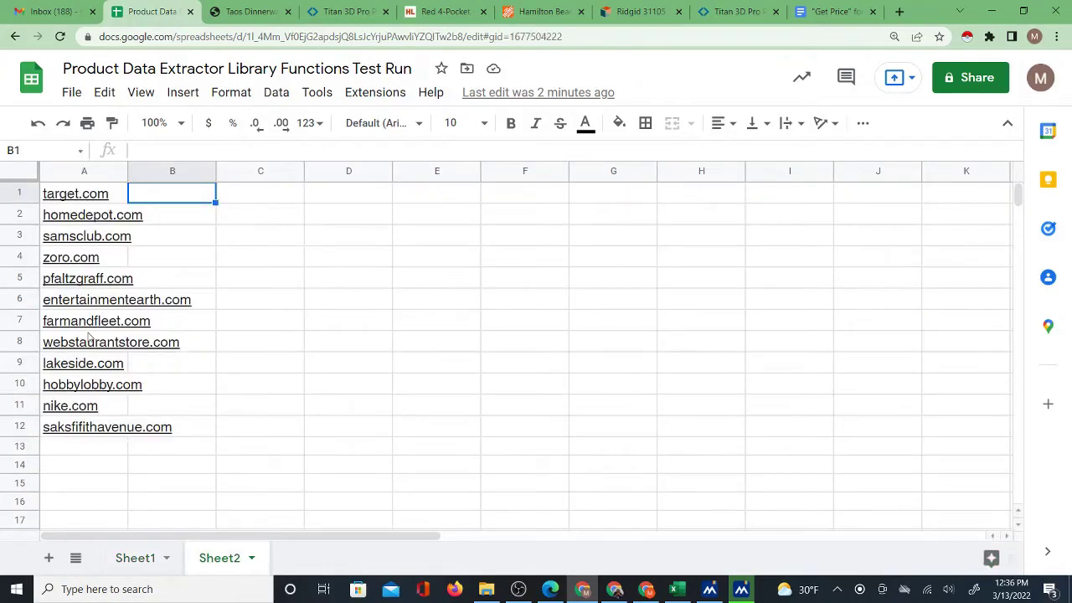
{"action": "mouse_move", "coordinate": [90, 337]}
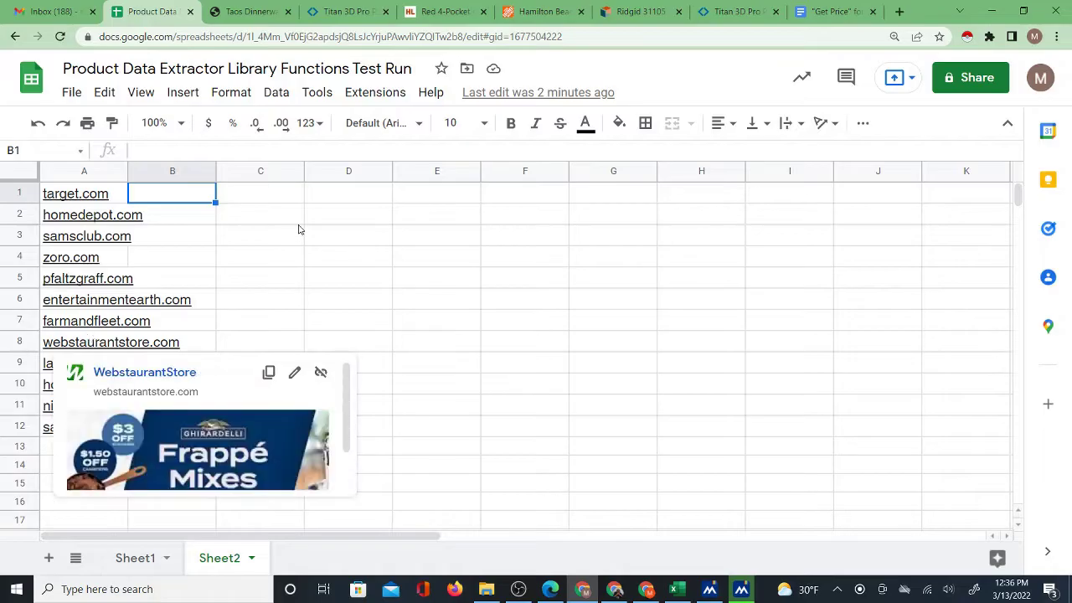
{"action": "left_click", "coordinate": [271, 260]}
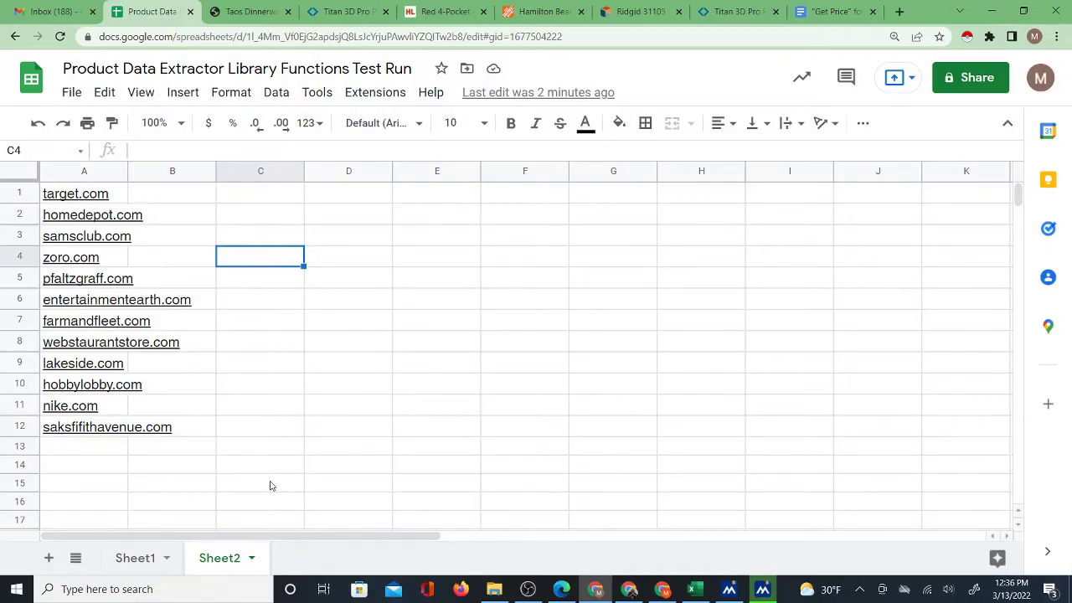
{"action": "left_click", "coordinate": [232, 14]}
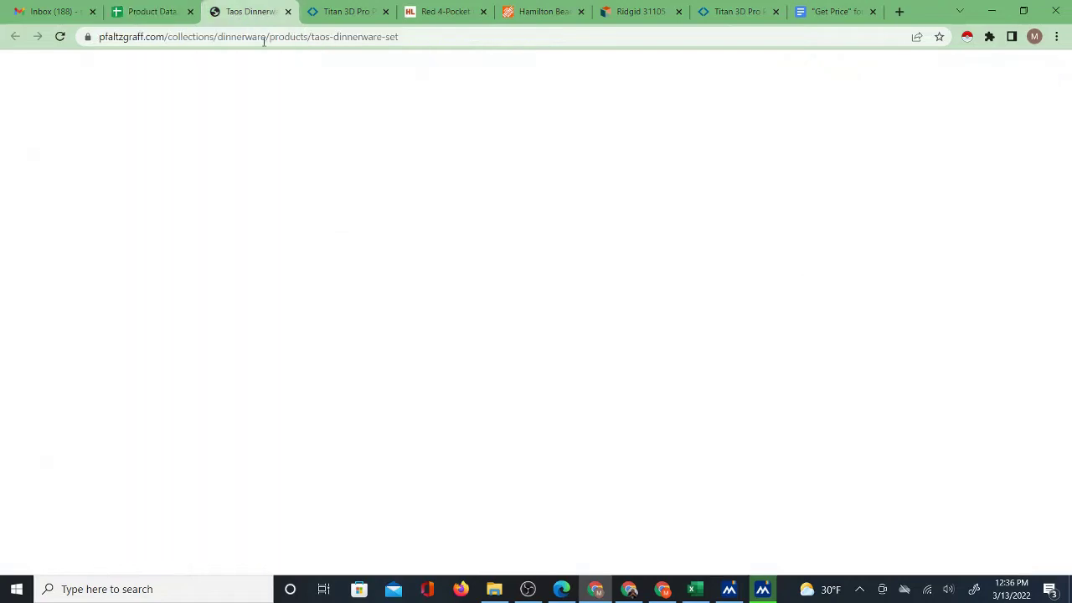
{"action": "key", "text": "ctrl+shift+Tab"}
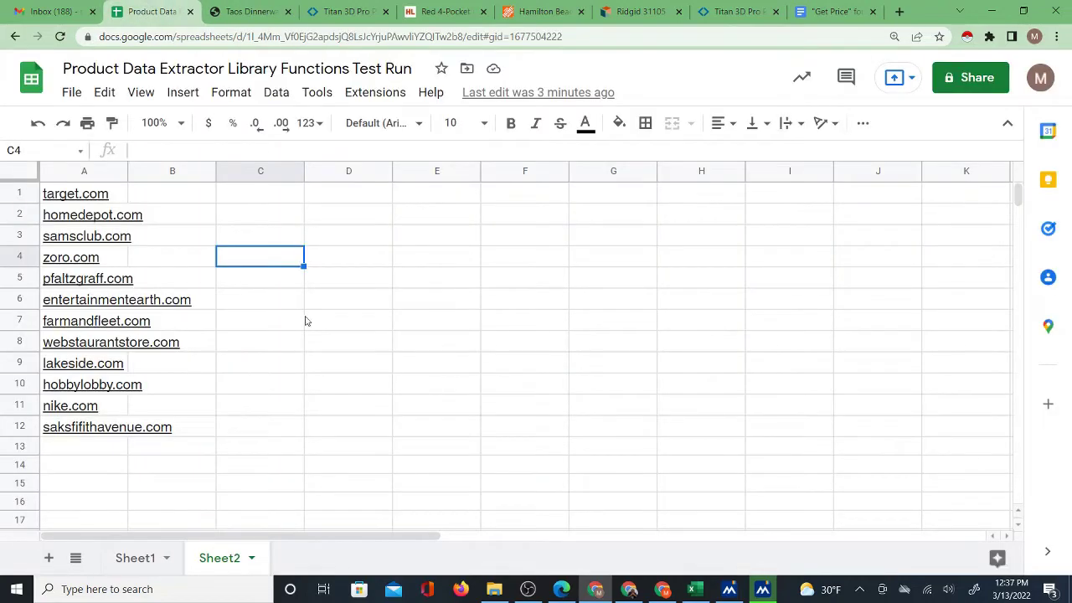
{"action": "left_click", "coordinate": [147, 557]}
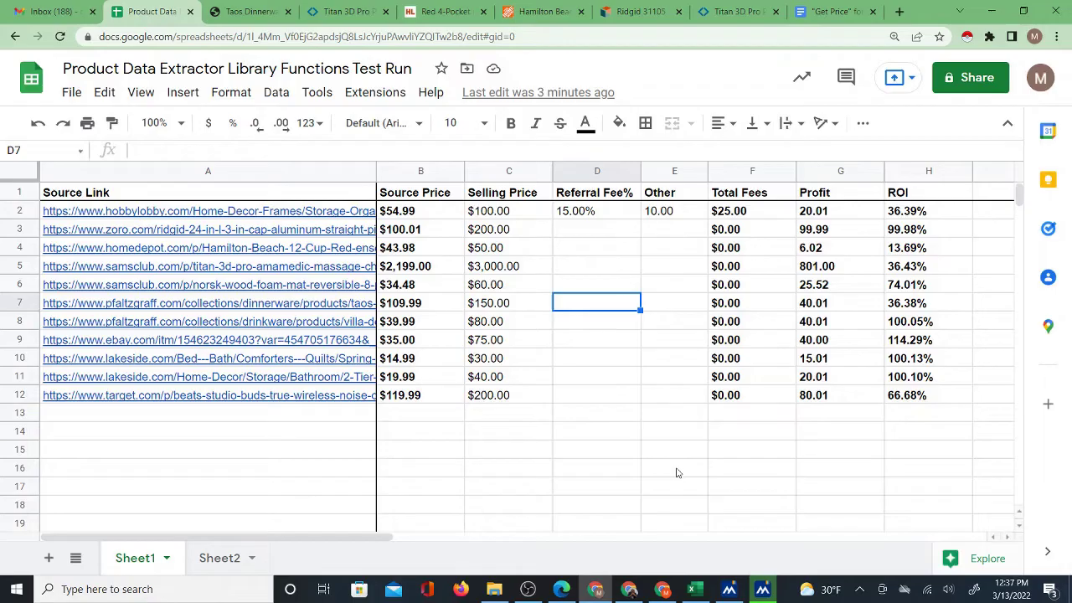
Glance at Sheet2's retailer list, then check B2's source price against the Hobby Lobby product page and return to Sheet1
{"action": "left_click", "coordinate": [228, 559]}
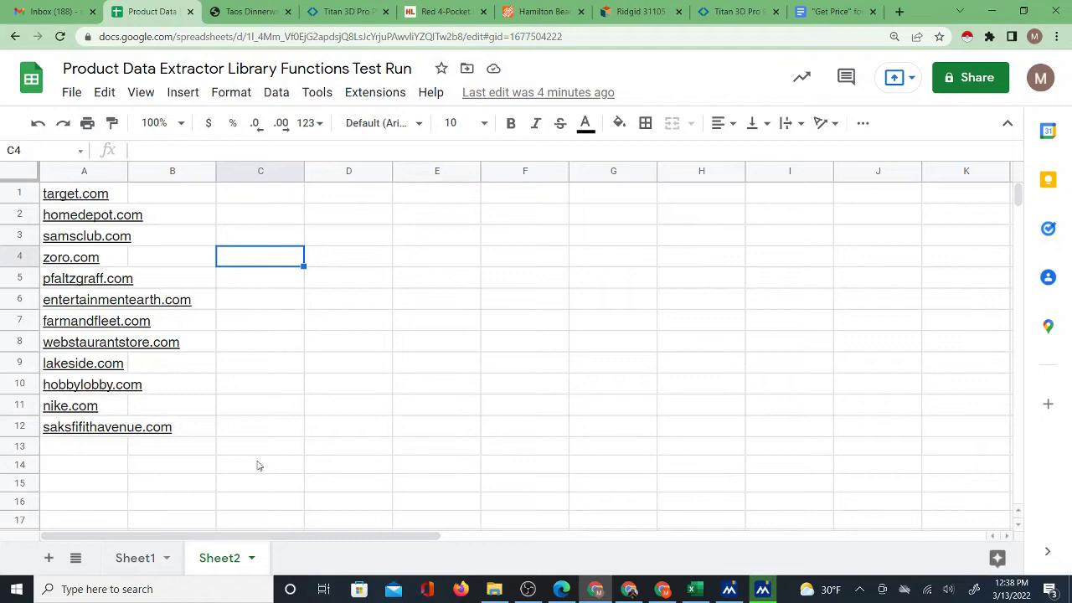
{"action": "left_click", "coordinate": [135, 558]}
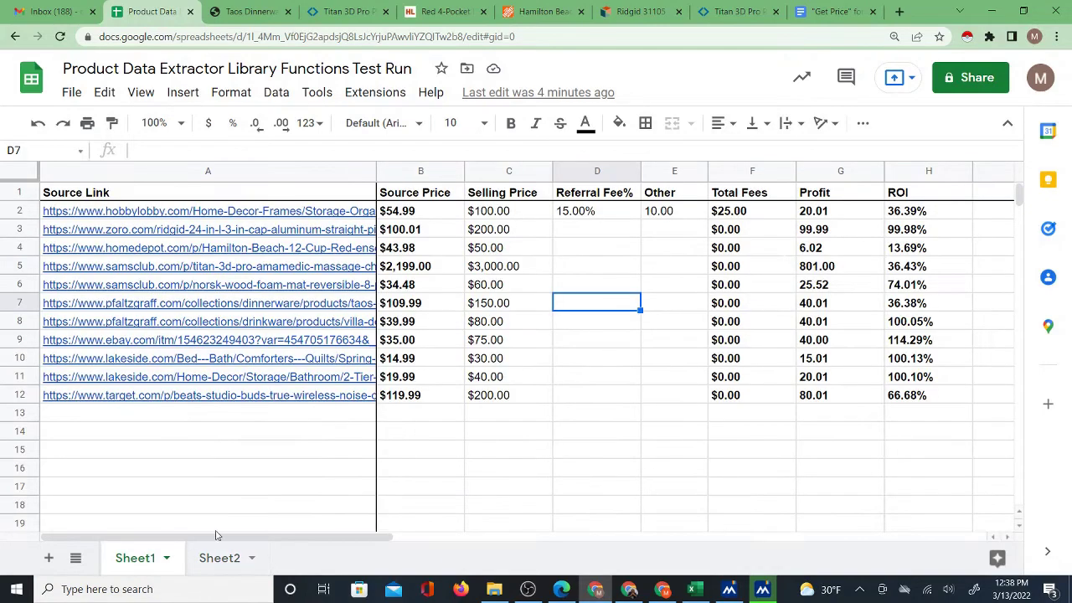
{"action": "left_click", "coordinate": [426, 218]}
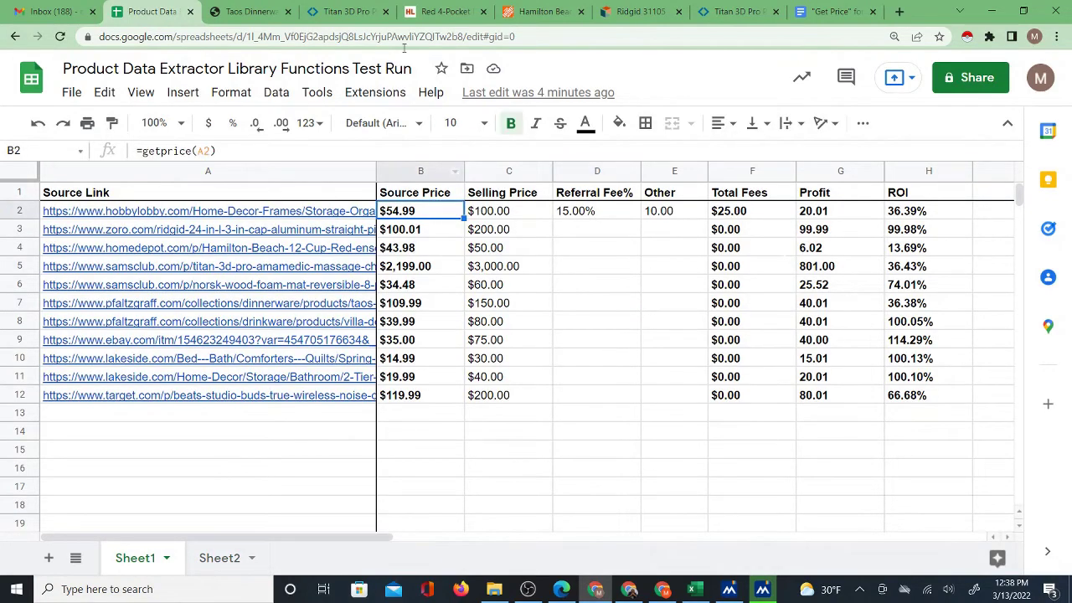
{"action": "left_click", "coordinate": [441, 11]}
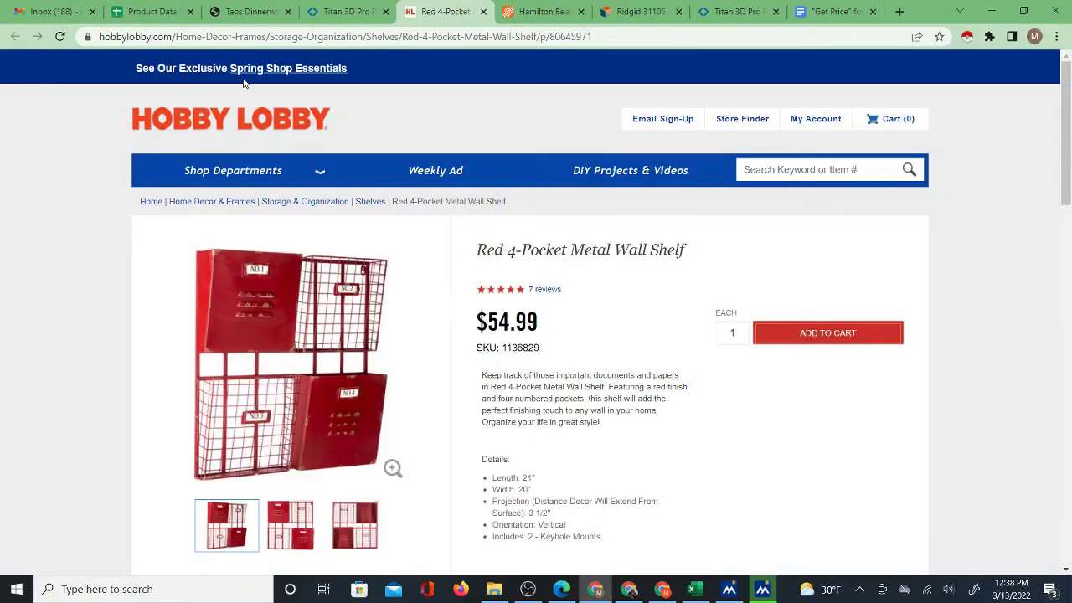
{"action": "left_click", "coordinate": [168, 13]}
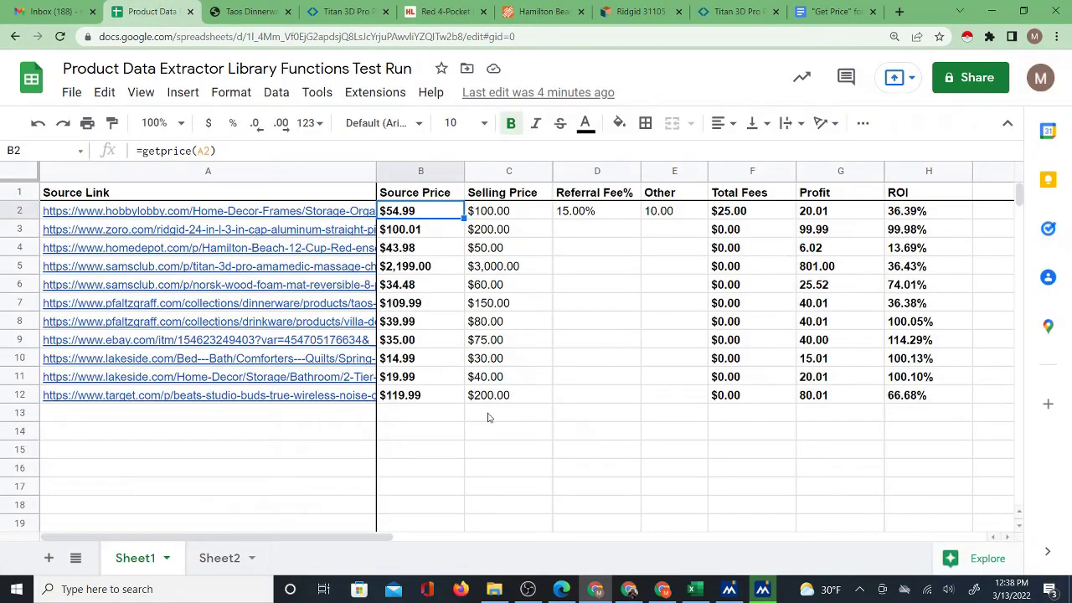
{"action": "left_click", "coordinate": [458, 417]}
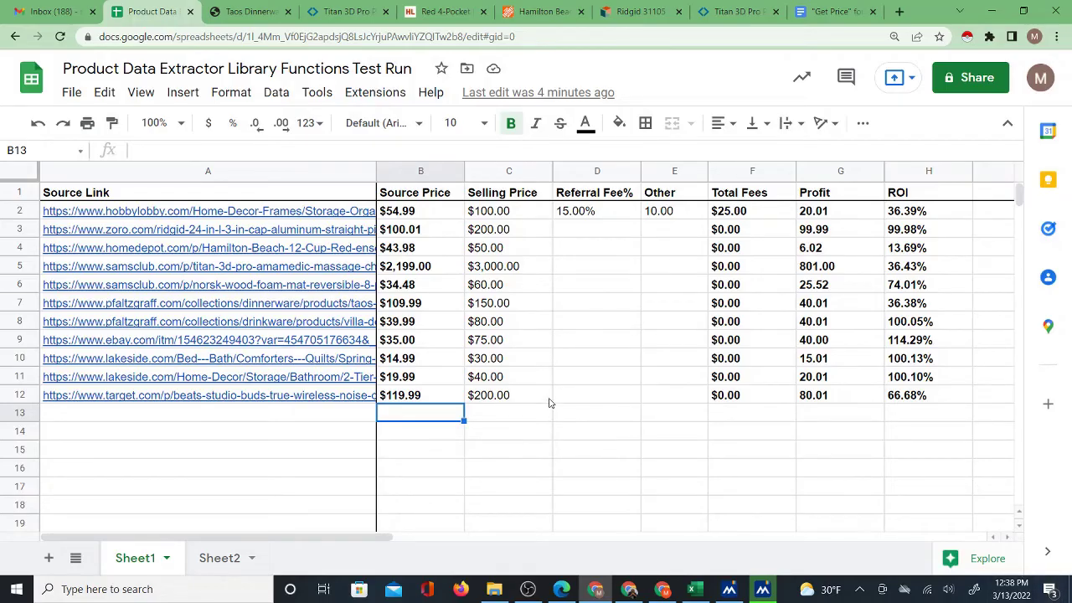
{"action": "left_click", "coordinate": [515, 414]}
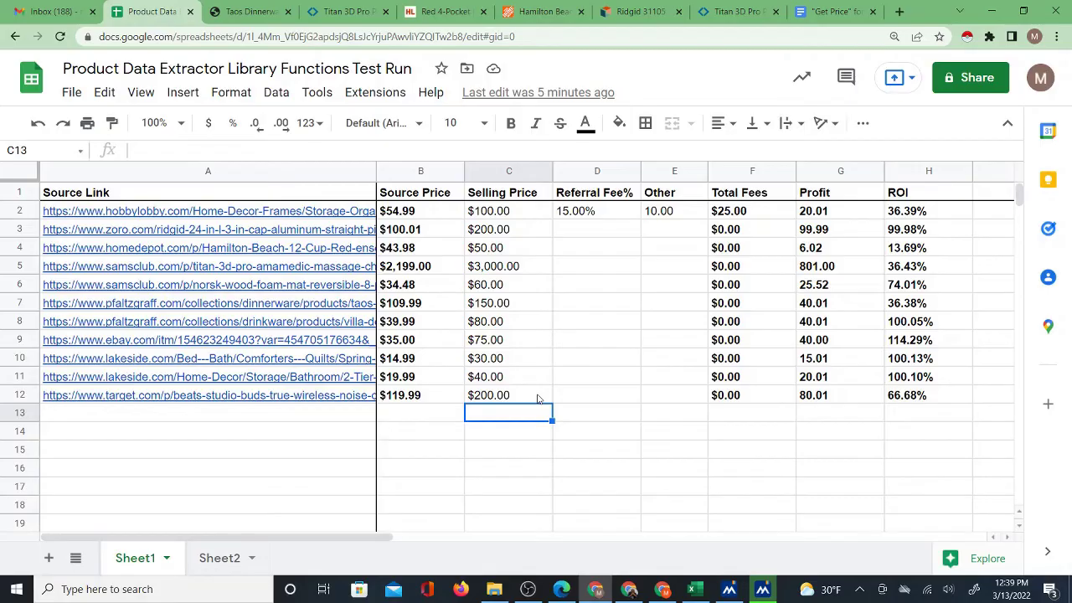
Highlight the full getprice formula in B2 to examine it, and exit the cell without editing
{"action": "left_click", "coordinate": [422, 215]}
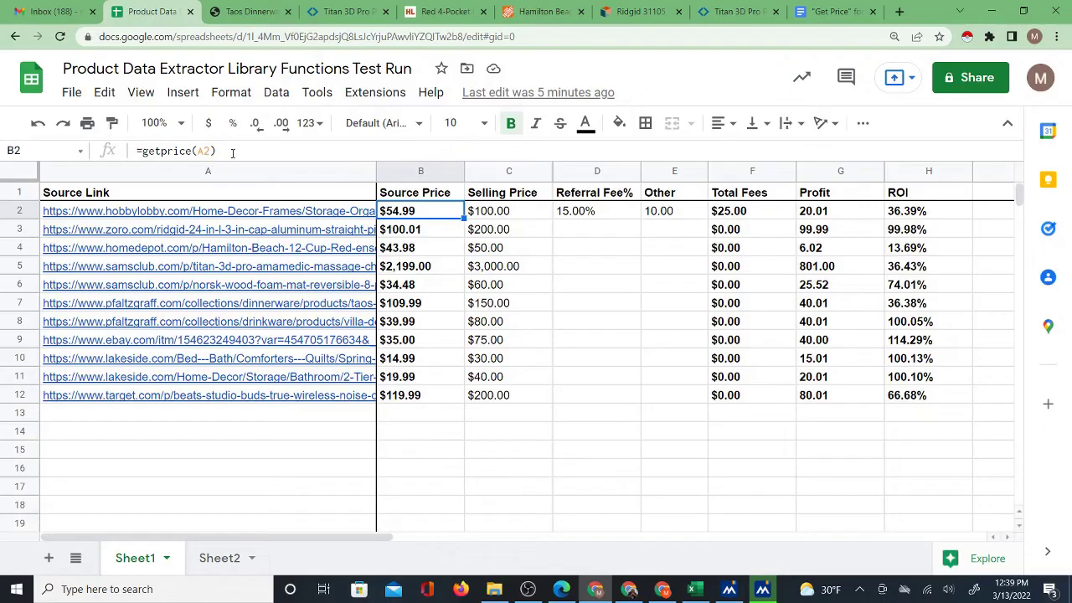
{"action": "left_click_drag", "start_coordinate": [137, 150], "coordinate": [238, 153]}
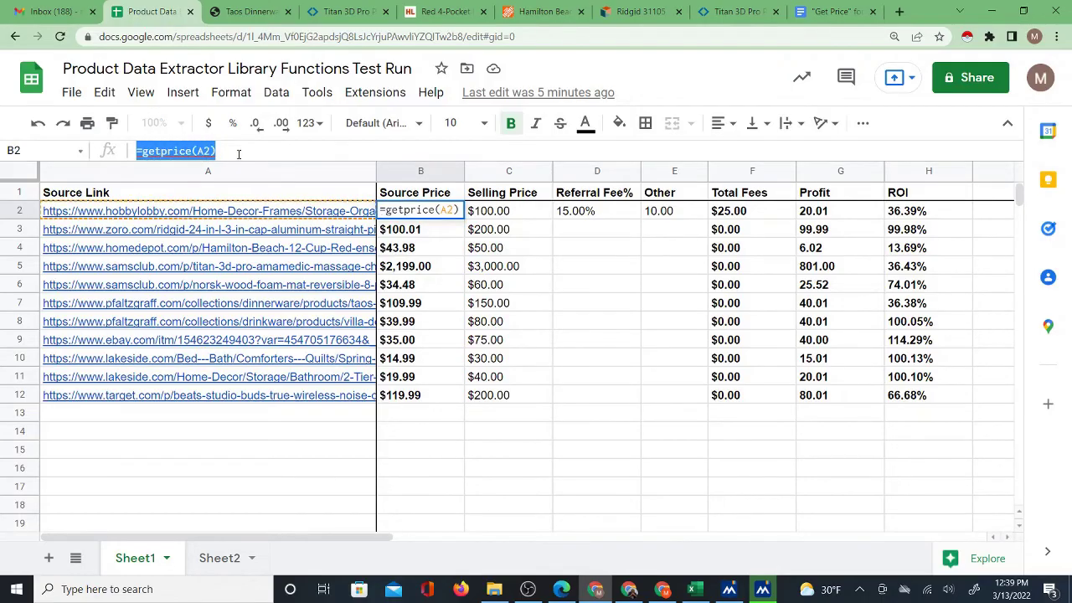
{"action": "mouse_move", "coordinate": [294, 216]}
{"action": "key", "text": "Escape"}
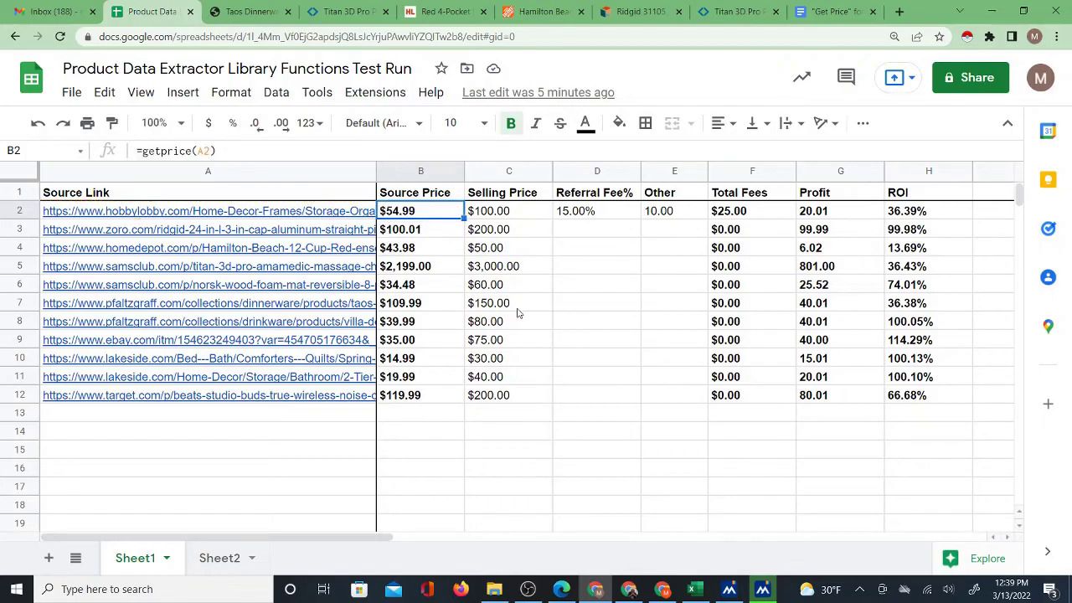
{"action": "left_click", "coordinate": [535, 459]}
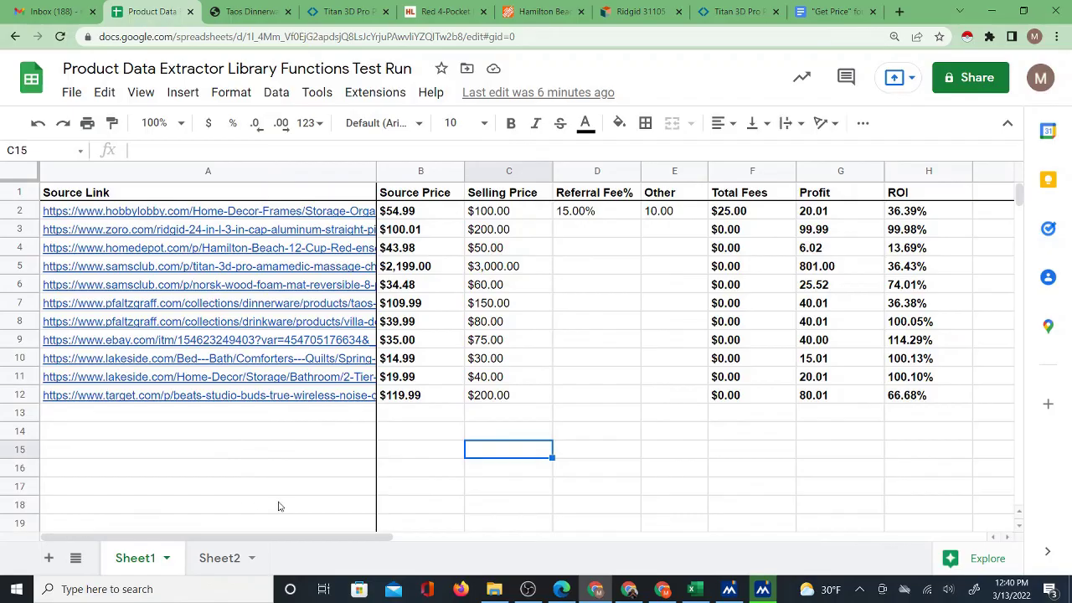
{"action": "left_click", "coordinate": [453, 438]}
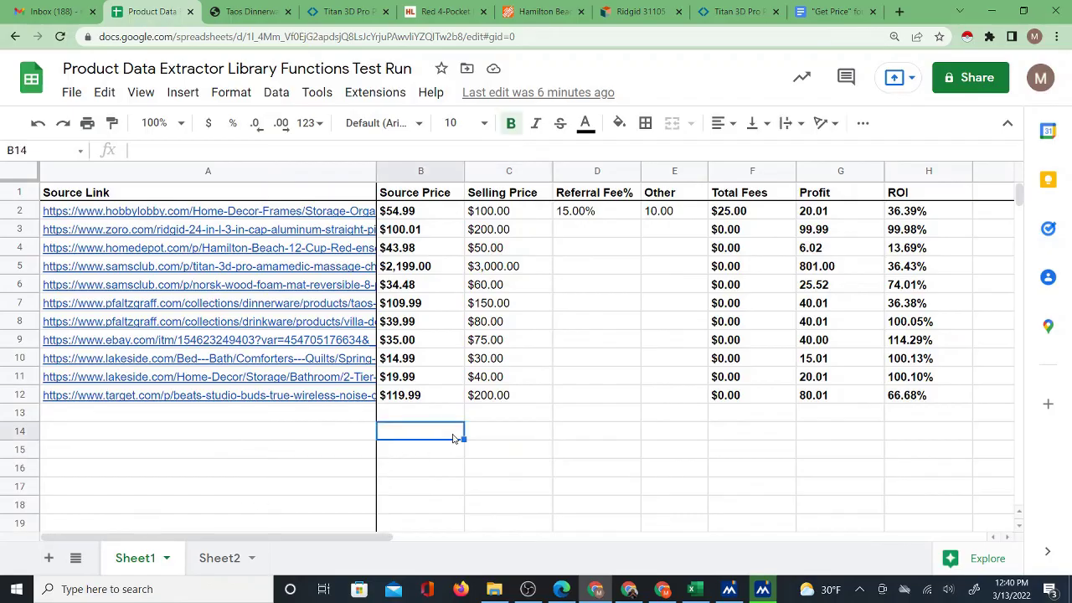